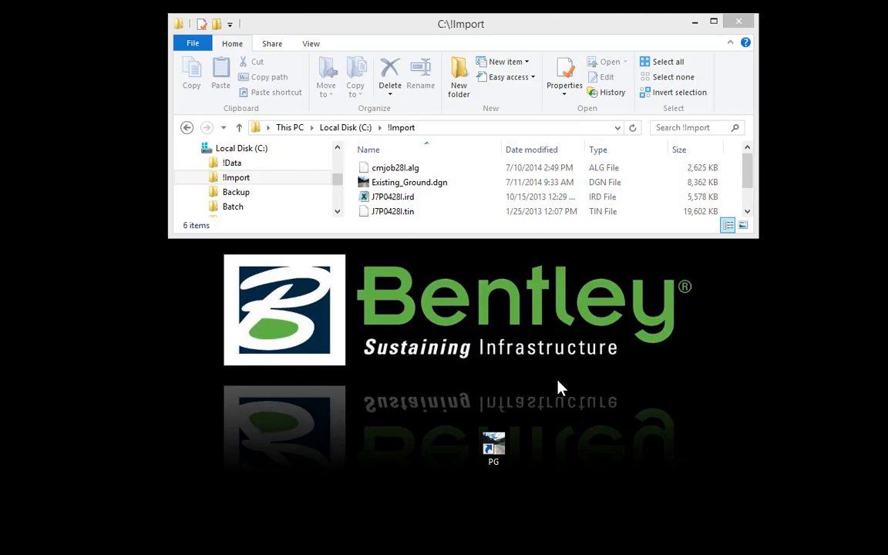
# Step: Launch Power GEOPAK V8i from the PG desktop shortcut
pyautogui.doubleClick(493, 449)
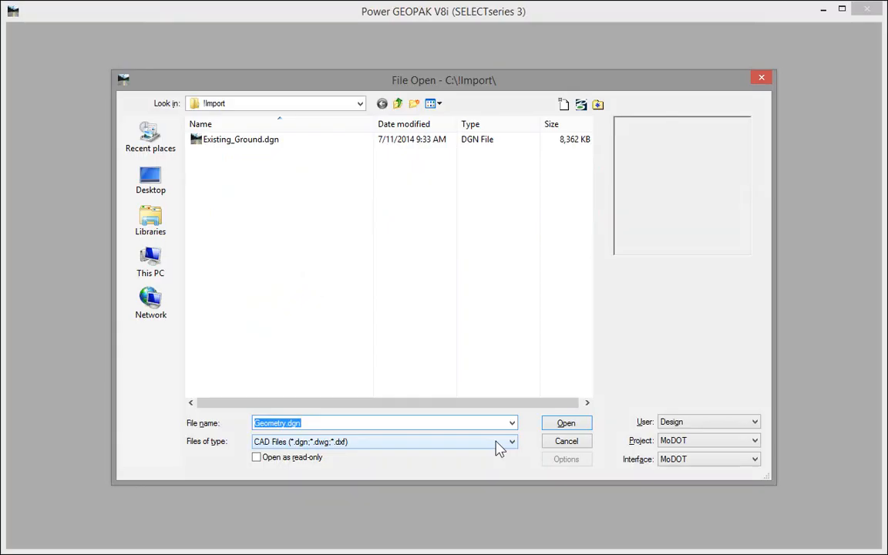
# Step: Create a new design file named Geometry.dgn in C:\!Import and open it
pyautogui.click(563, 104)
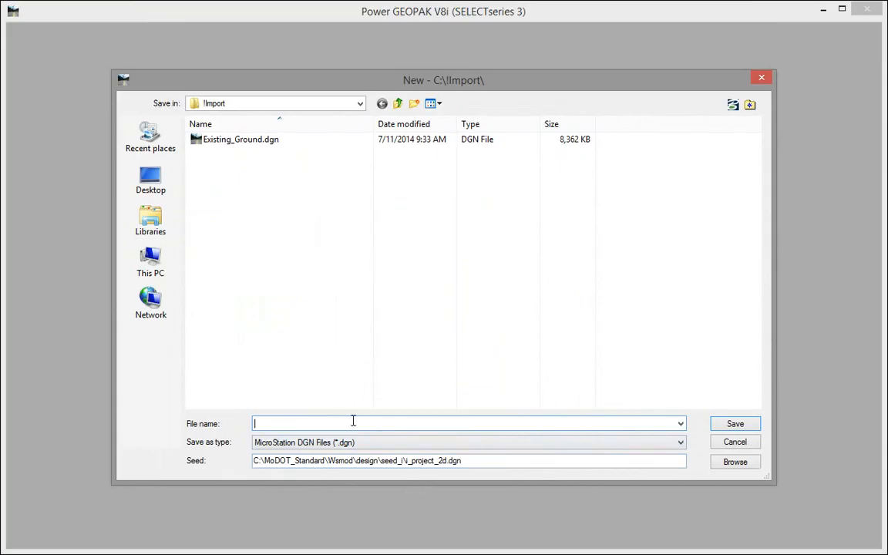
pyautogui.write('Geometry')
pyautogui.doubleClick(353, 420)
pyautogui.press('Return')
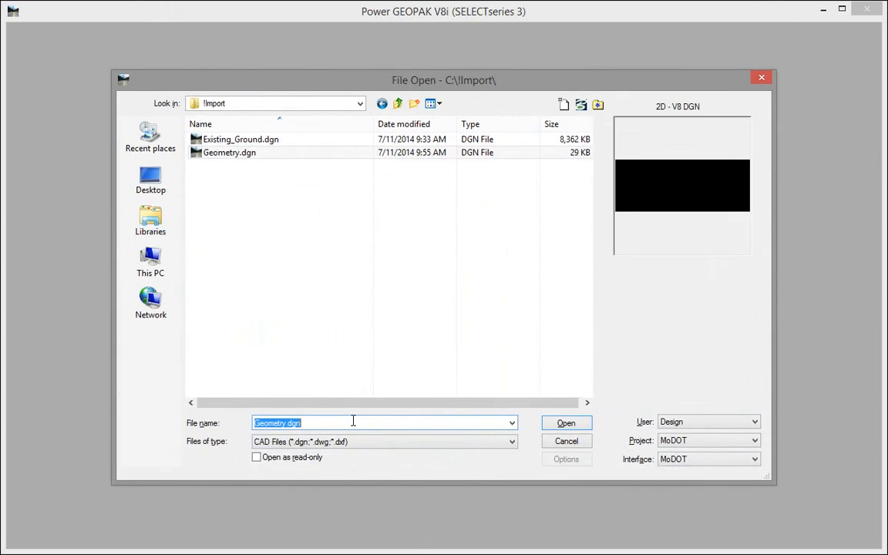
pyautogui.click(567, 423)
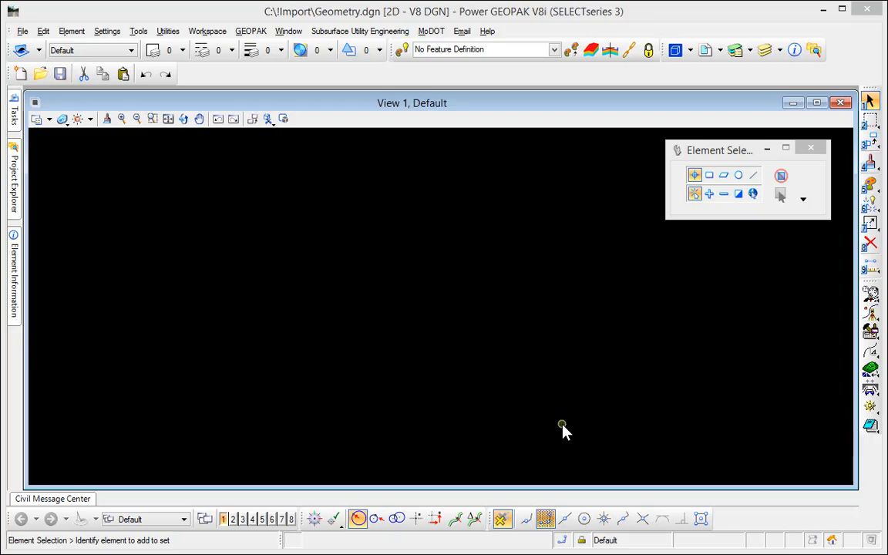
pyautogui.click(104, 33)
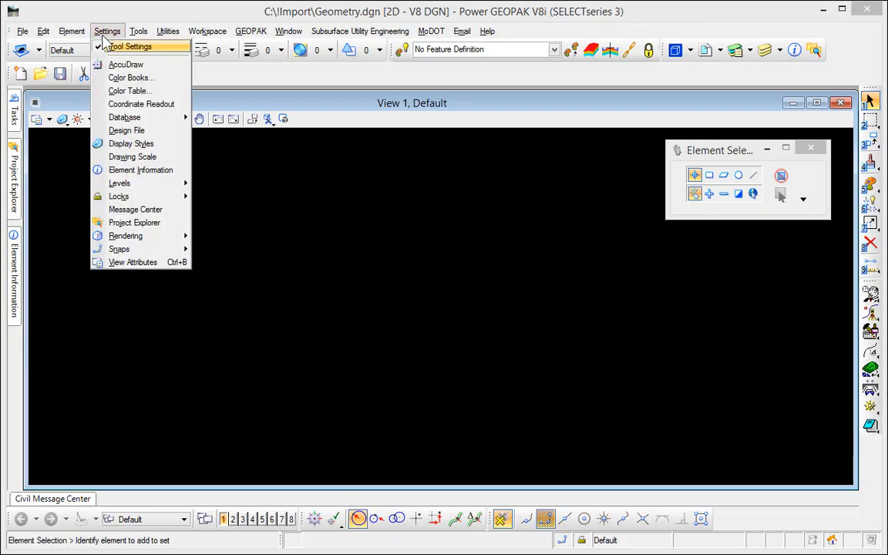
pyautogui.click(121, 158)
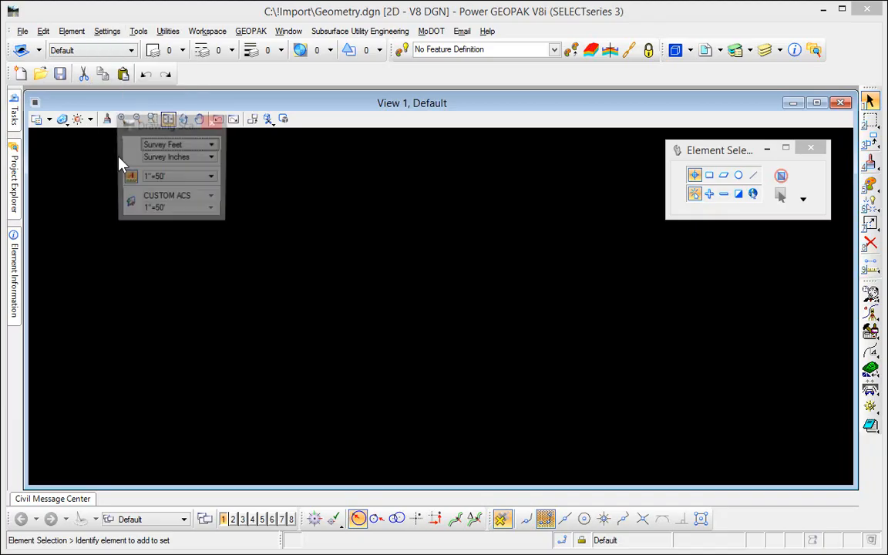
pyautogui.moveTo(169, 183)
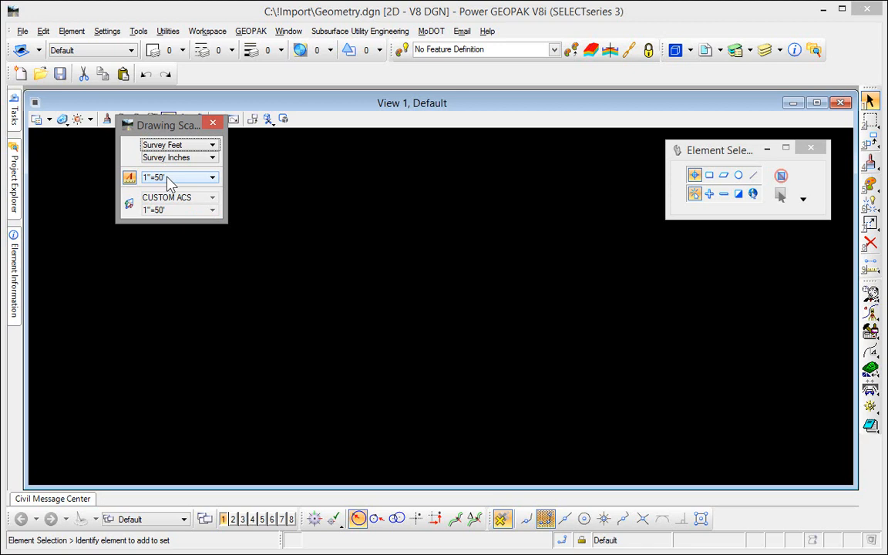
pyautogui.click(213, 123)
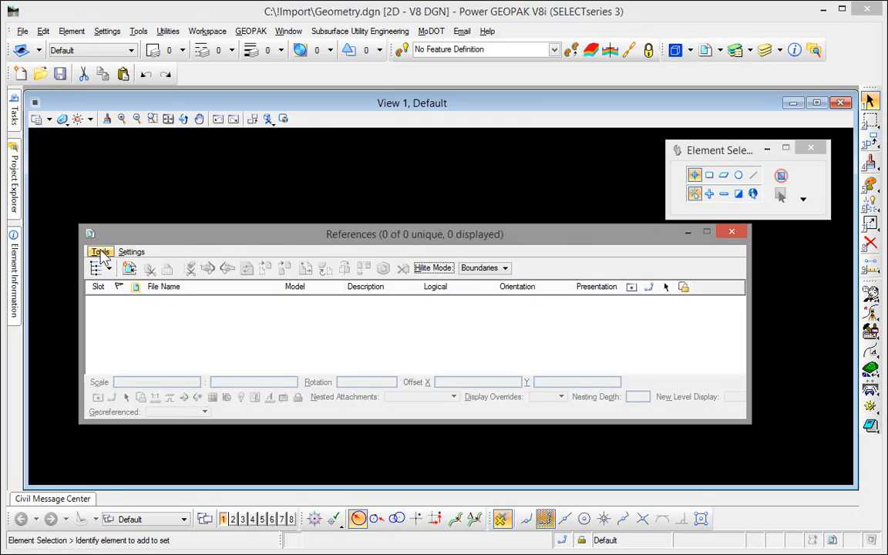
# Step: Attach Existing_Ground.dgn as a Coincident - World reference at 1:1 scale
pyautogui.click(100, 253)
pyautogui.click(127, 245)
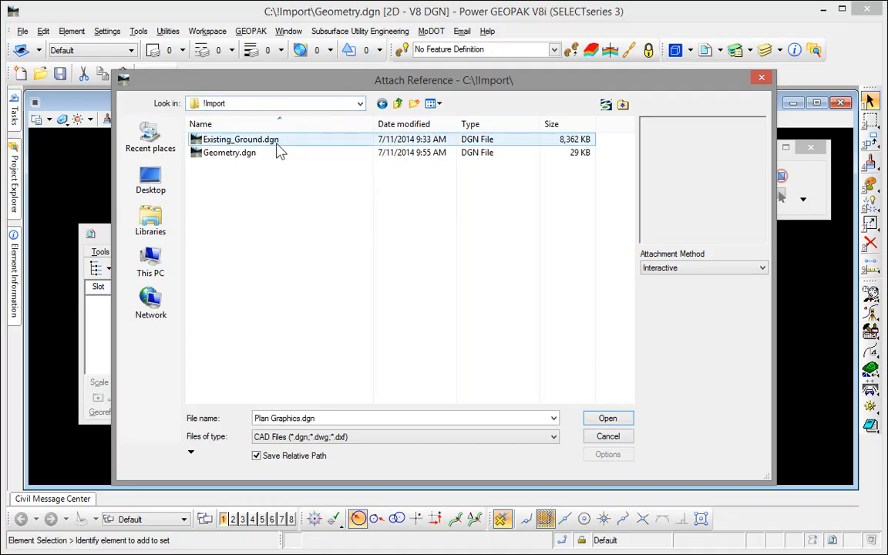
pyautogui.click(279, 142)
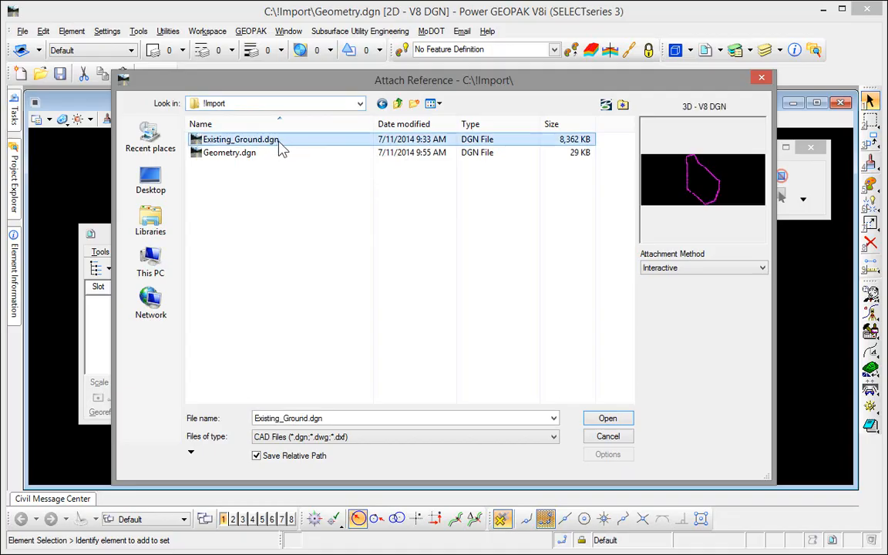
pyautogui.click(610, 418)
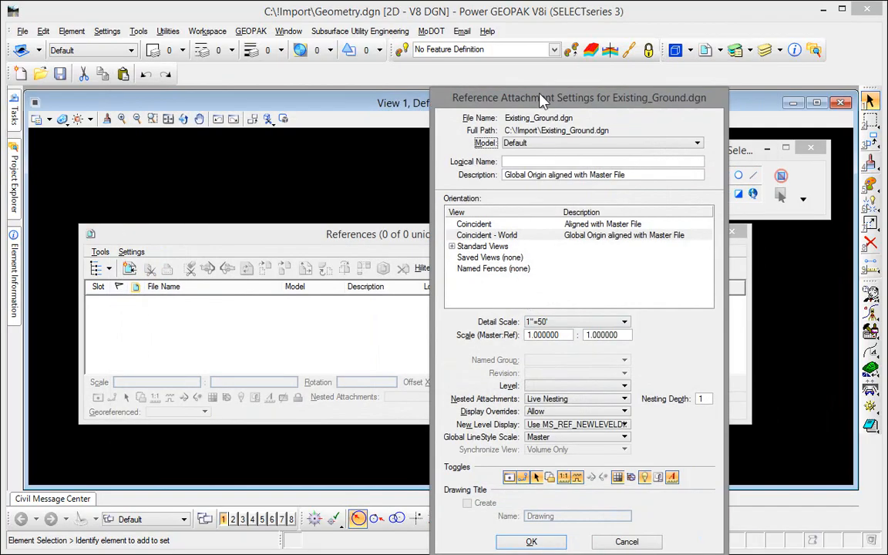
pyautogui.moveTo(536, 93); pyautogui.dragTo(442, 40)
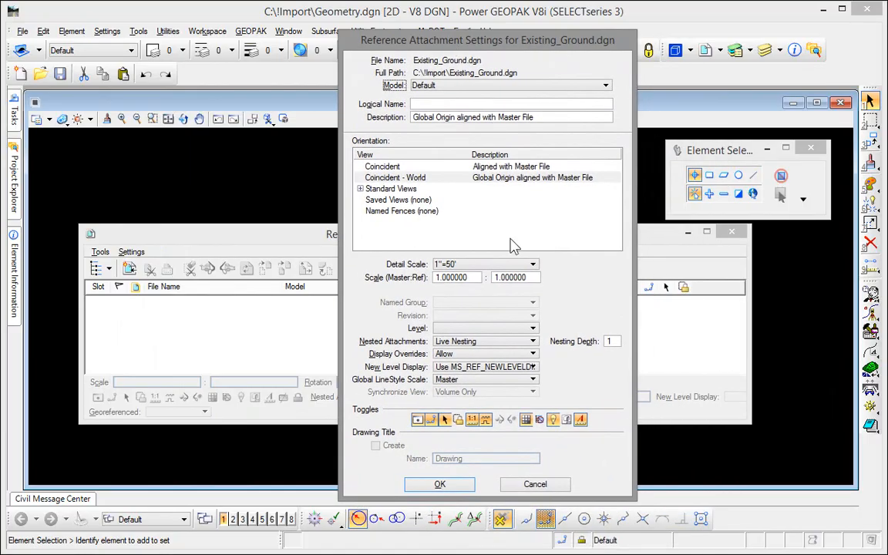
pyautogui.click(451, 484)
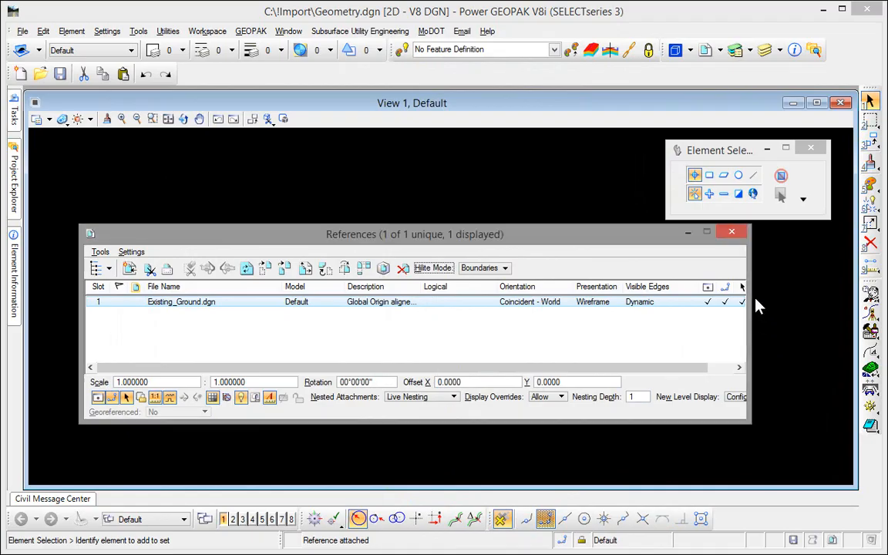
pyautogui.click(736, 235)
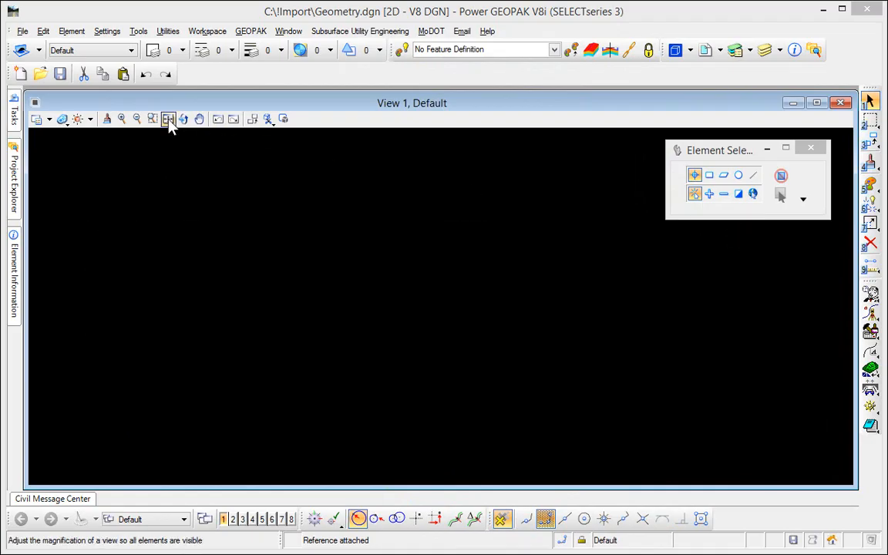
# Step: Fit the view and set the magenta boundary as the active terrain model
pyautogui.click(168, 119)
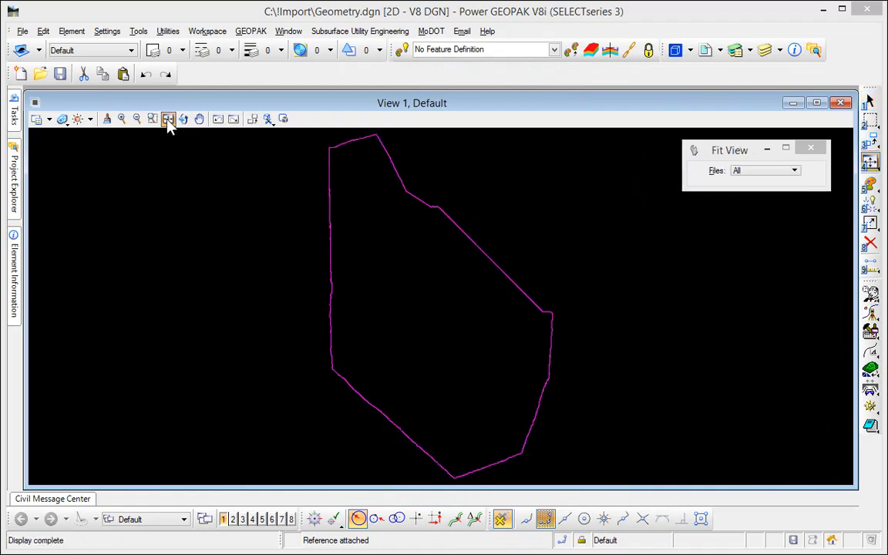
pyautogui.rightClick(467, 240)
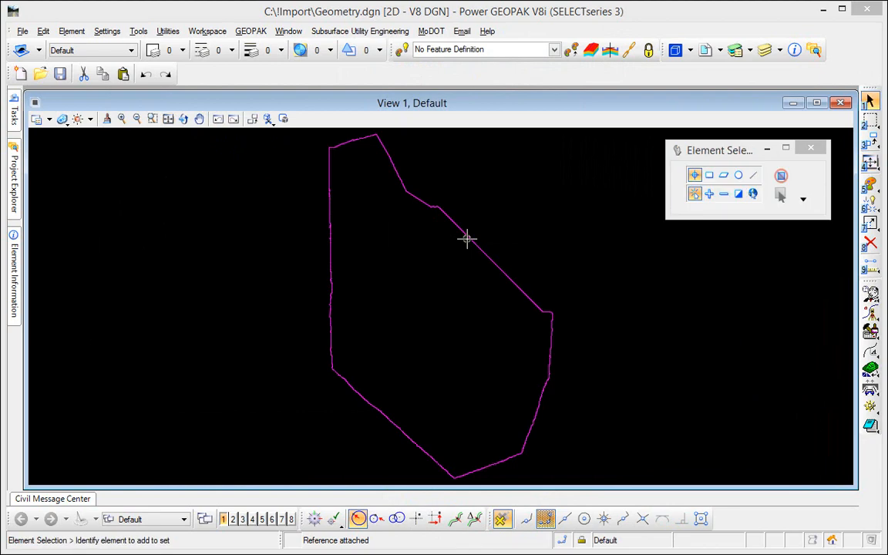
pyautogui.moveTo(471, 245)
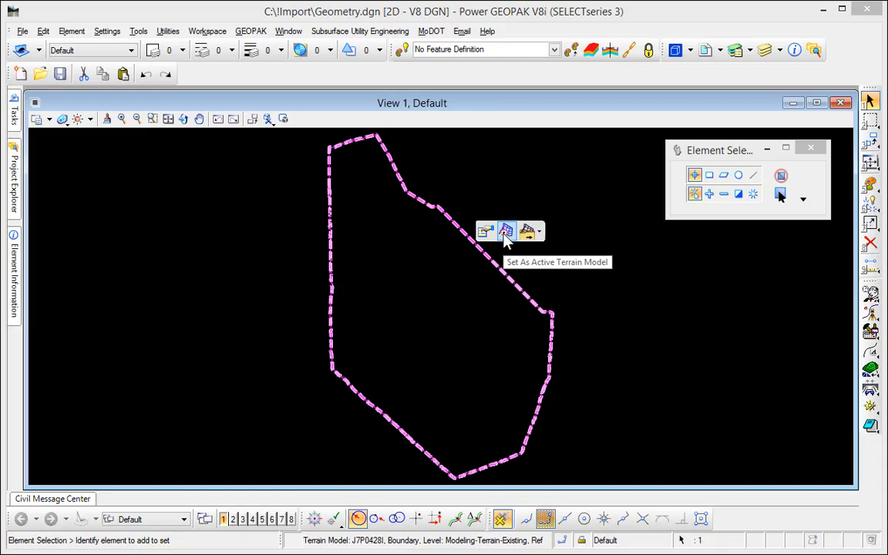
pyautogui.click(505, 233)
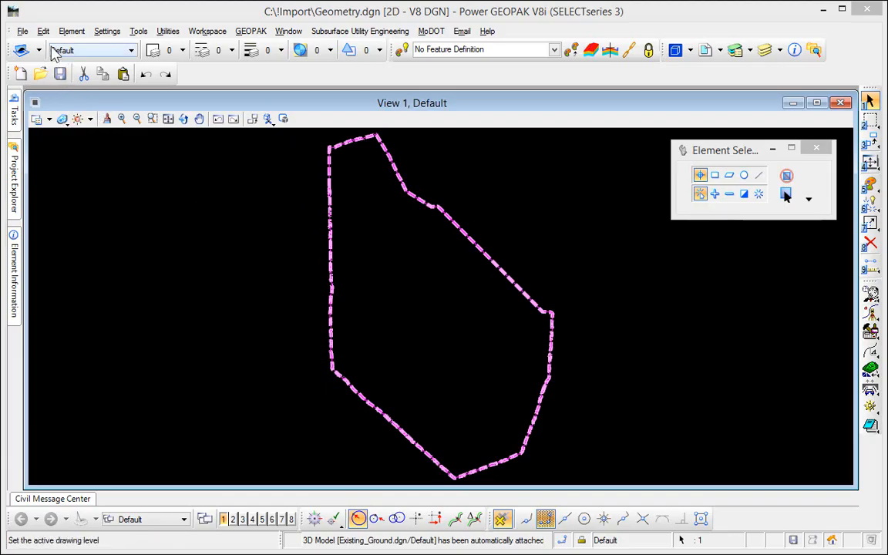
# Step: Save the file settings and deselect the terrain boundary
pyautogui.click(23, 31)
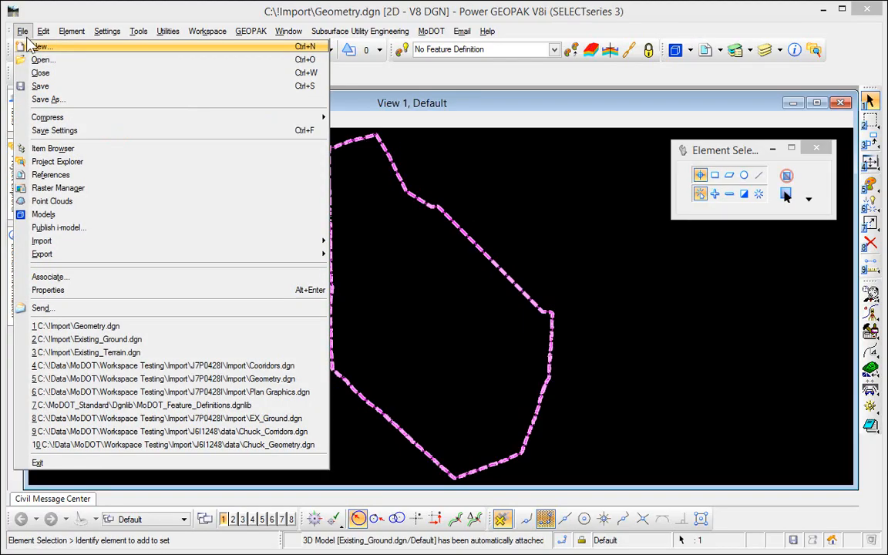
pyautogui.click(75, 130)
pyautogui.click(185, 216)
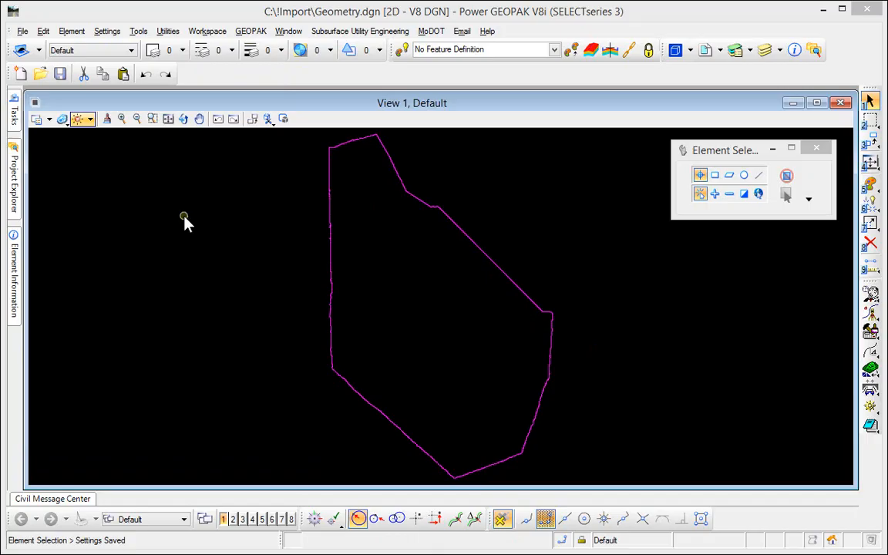
# Step: Create the COGO database for job 999, then close coordinate geometry
pyautogui.click(870, 314)
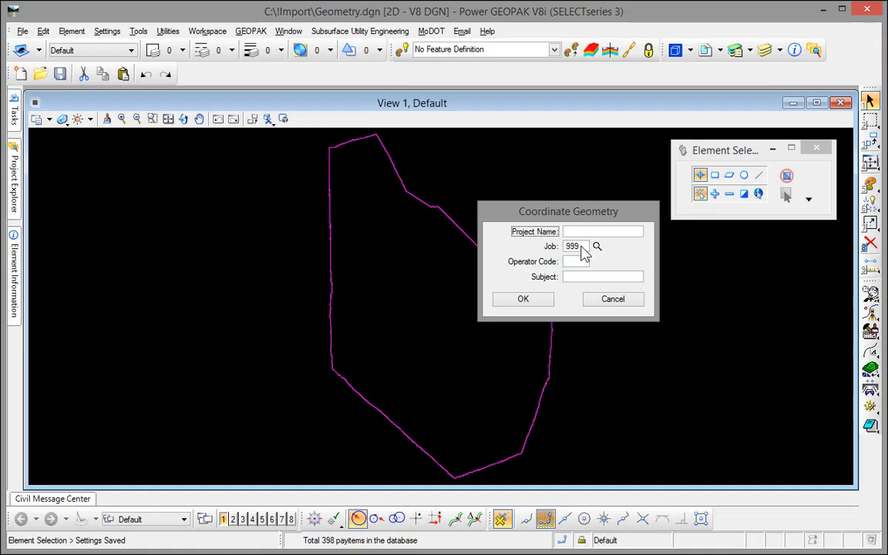
pyautogui.click(529, 301)
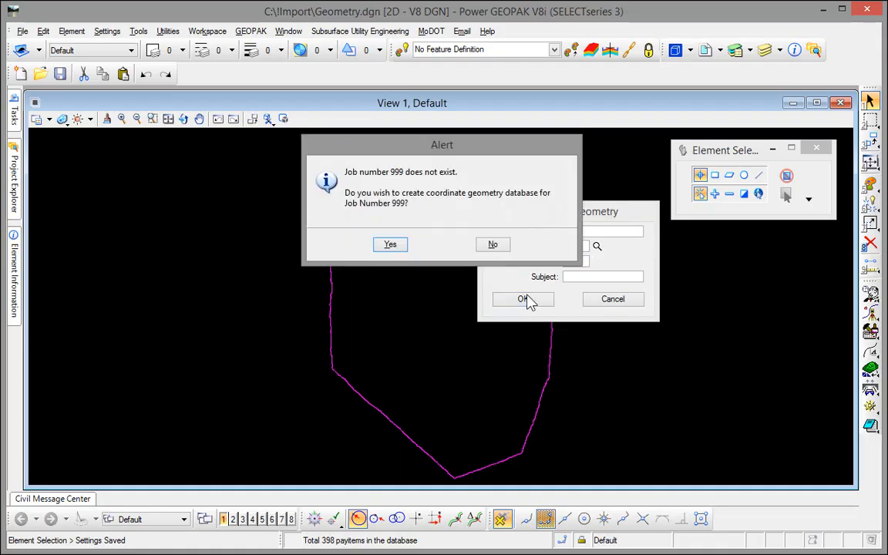
pyautogui.click(391, 245)
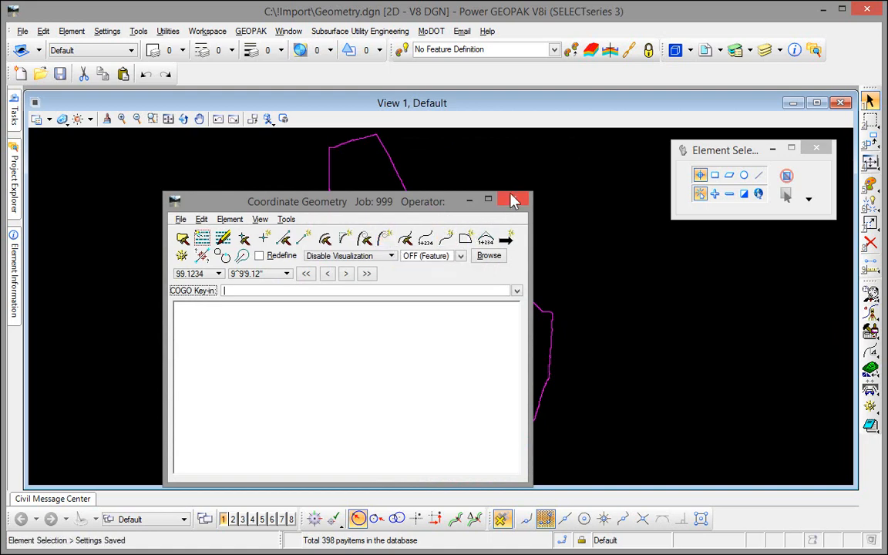
pyautogui.click(512, 199)
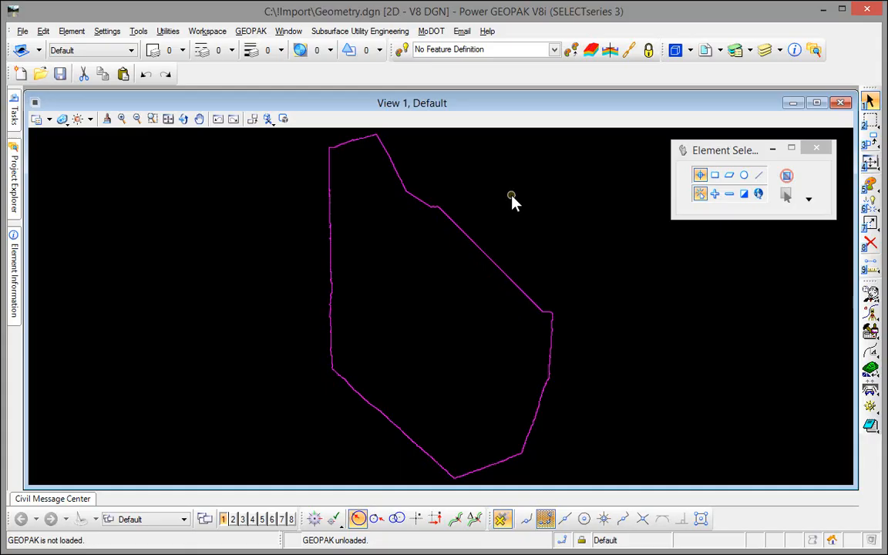
# Step: Load cmjob28l.alg into Import Geometry and expand its Alignment node
pyautogui.moveTo(15, 116)
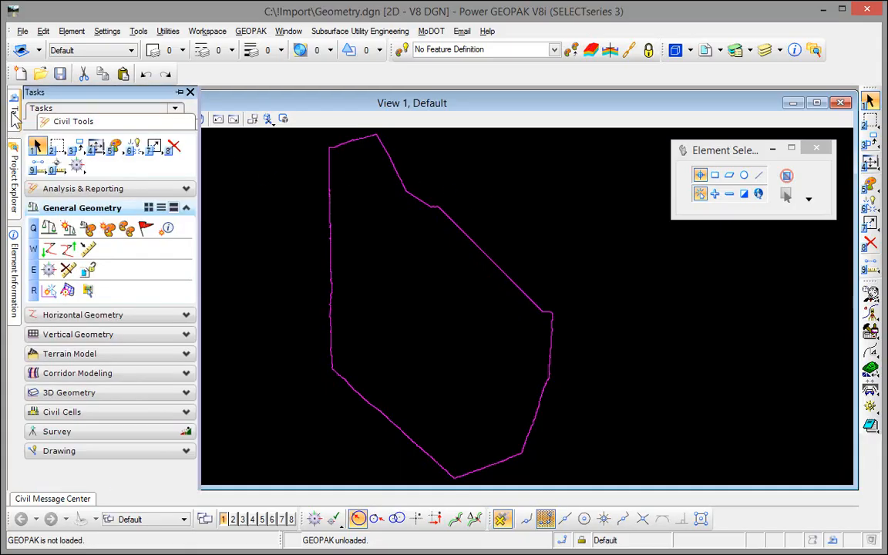
pyautogui.click(47, 251)
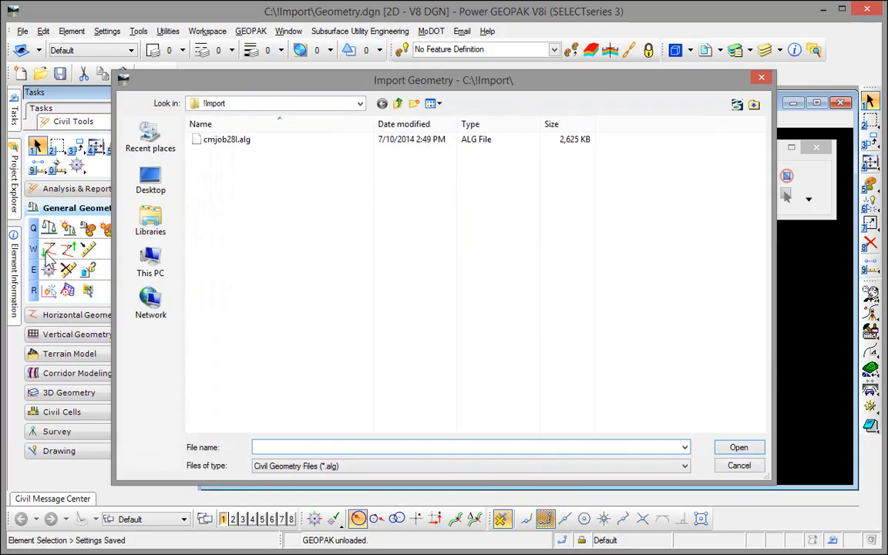
pyautogui.click(241, 145)
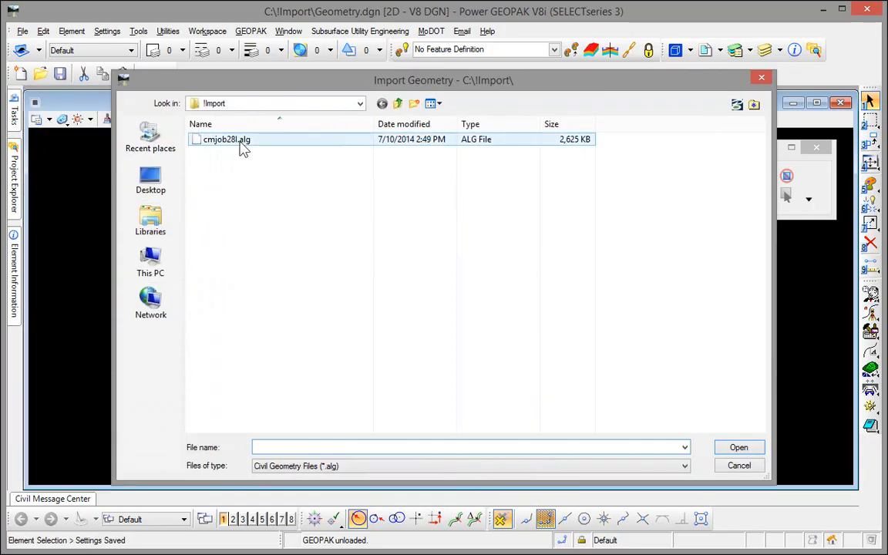
pyautogui.click(731, 452)
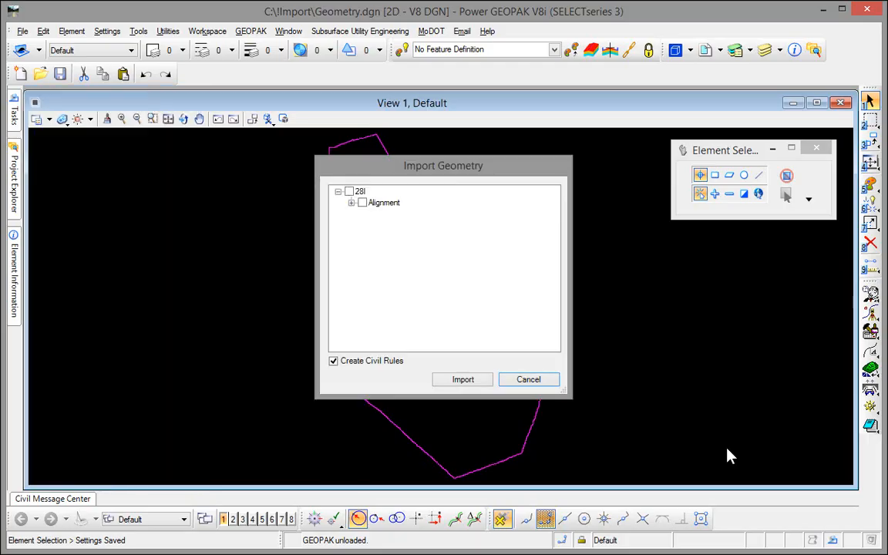
pyautogui.click(352, 204)
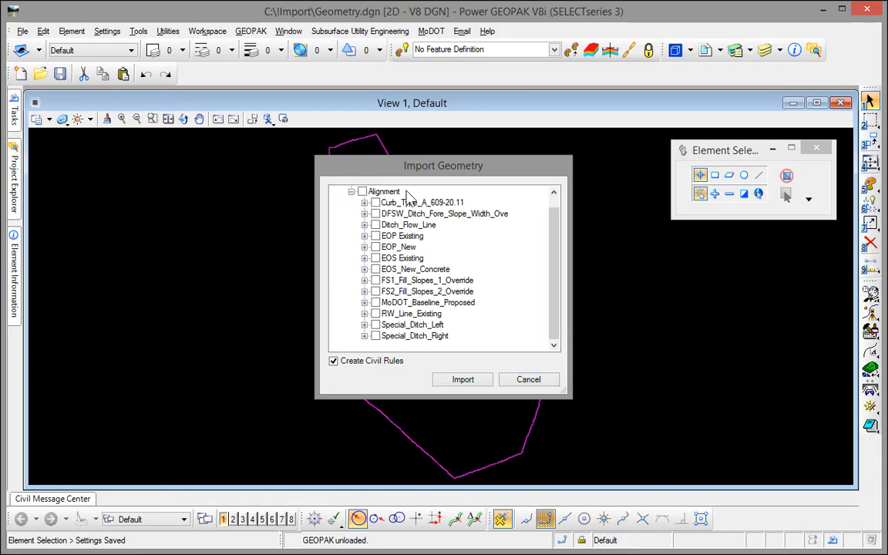
# Step: Check MoDOT_Baseline_Proposed and exclude the EXBUS13 and EXBUS132 profiles under BUS13
pyautogui.click(376, 303)
pyautogui.click(365, 303)
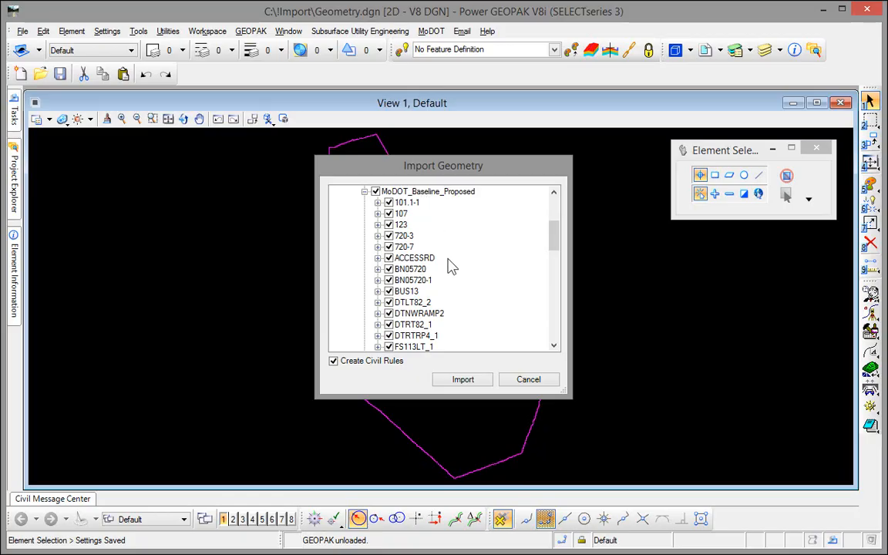
pyautogui.doubleClick(407, 292)
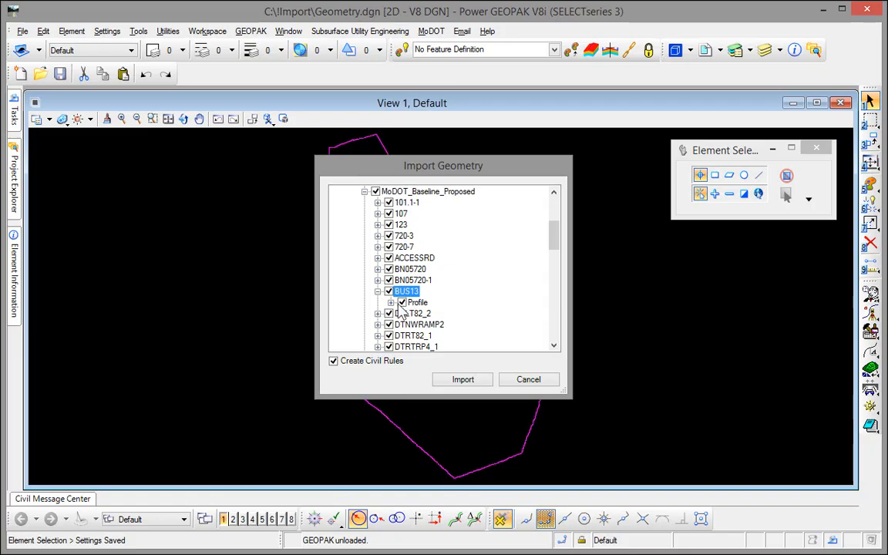
pyautogui.click(391, 302)
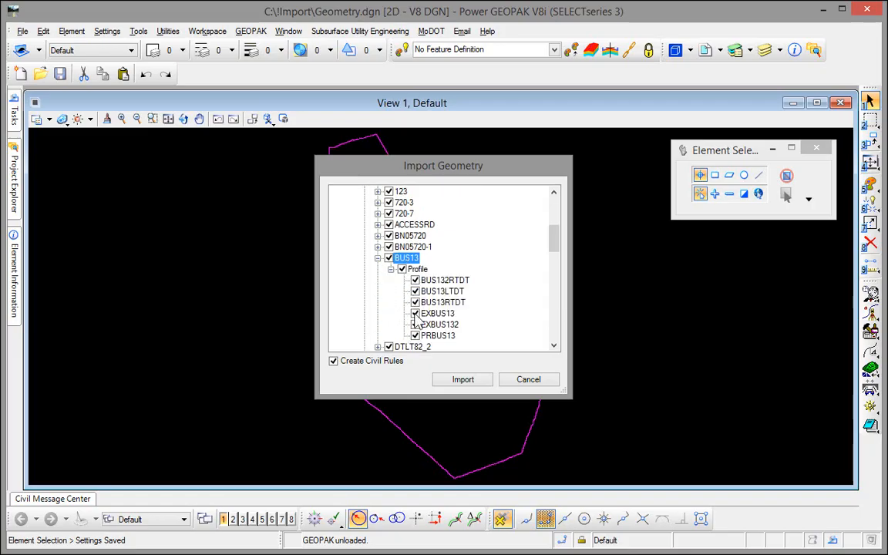
pyautogui.click(415, 313)
pyautogui.click(415, 325)
# Step: Expand the RAMP1 and RAMP2 profile groups and exclude EXRAMP2
pyautogui.scroll(-10, 353, 307)
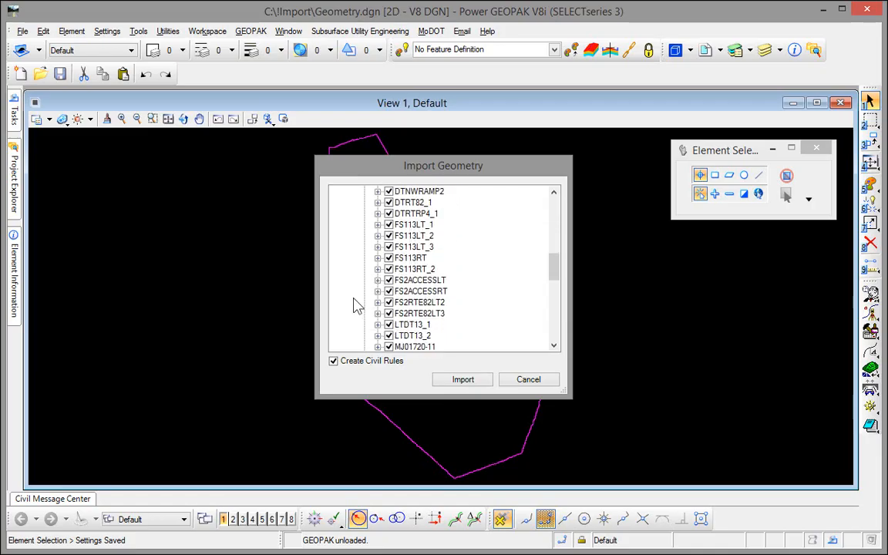
pyautogui.scroll(-4, 353, 306)
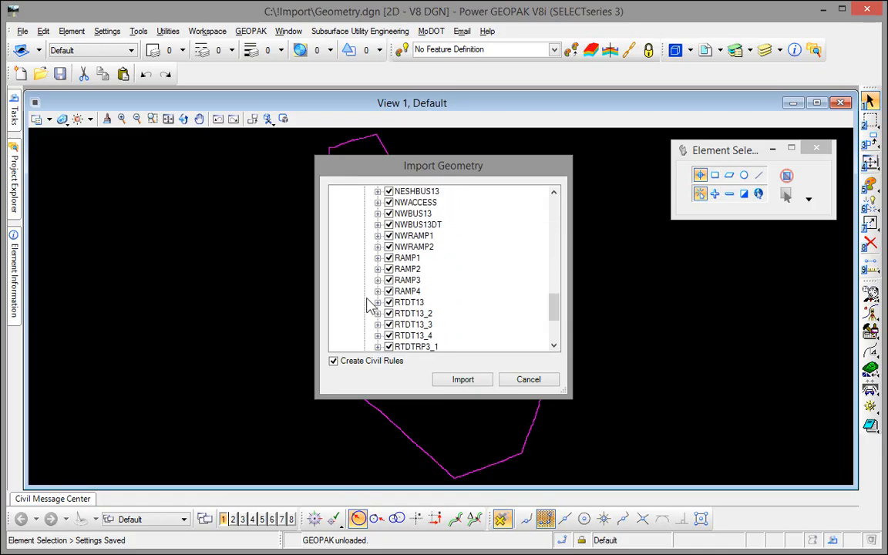
pyautogui.doubleClick(414, 259)
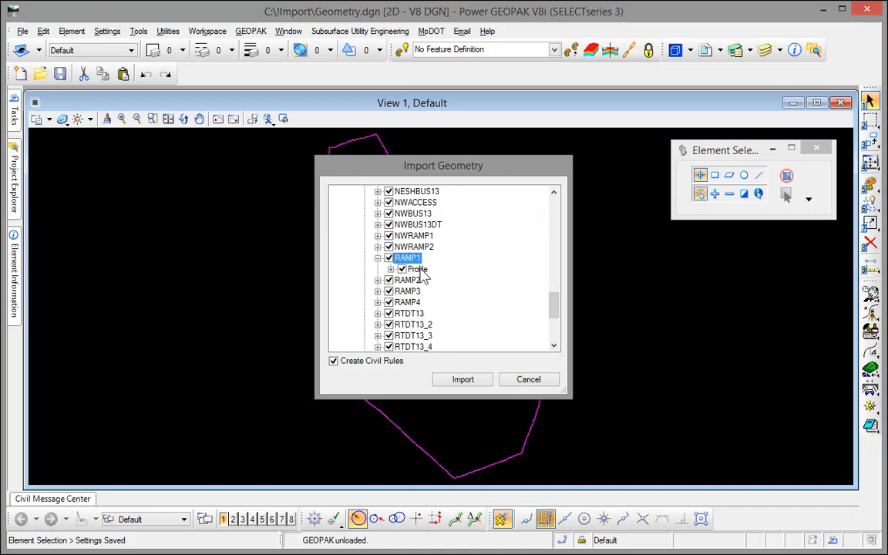
pyautogui.click(419, 272)
pyautogui.doubleClick(420, 272)
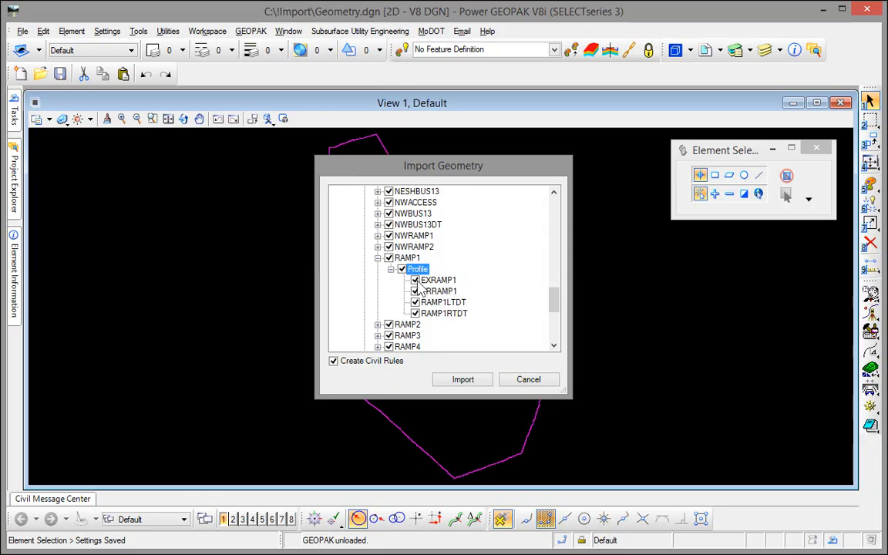
pyautogui.doubleClick(419, 326)
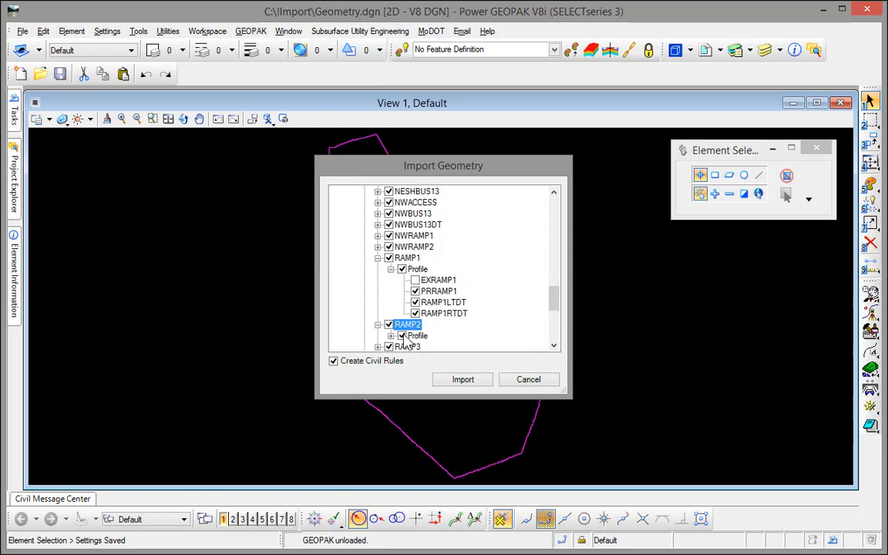
pyautogui.doubleClick(417, 336)
pyautogui.scroll(-1, 422, 264)
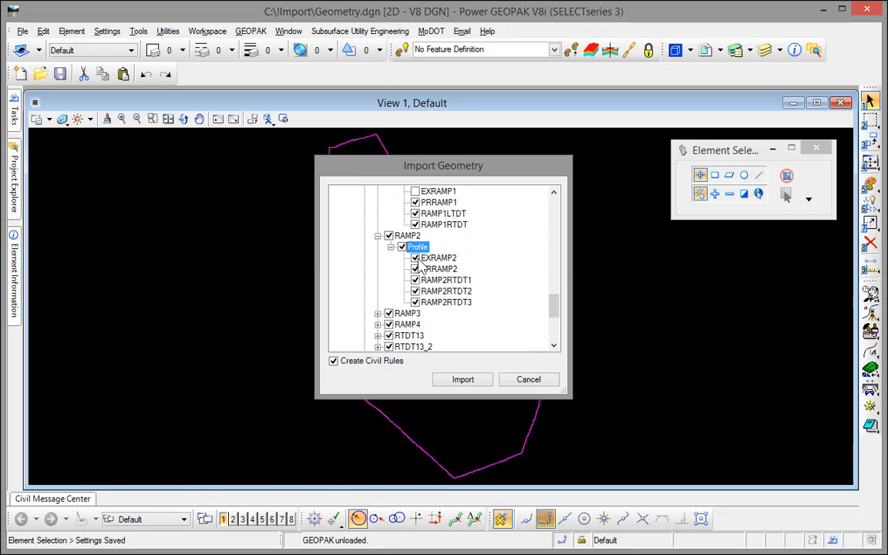
pyautogui.click(416, 257)
# Step: Expand the RAMP3 and RAMP4 profiles and exclude EXRAMP3 and EXRAMP4
pyautogui.scroll(-1, 416, 266)
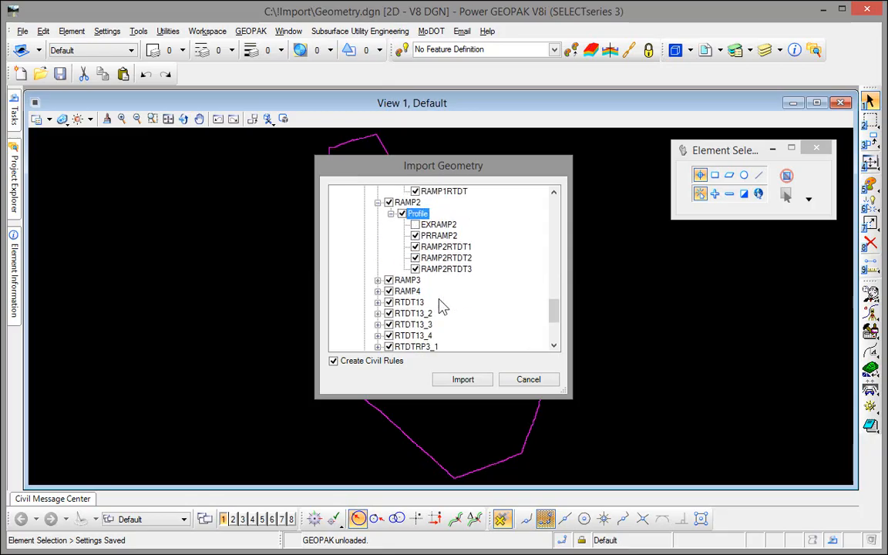
pyautogui.doubleClick(404, 281)
pyautogui.doubleClick(419, 292)
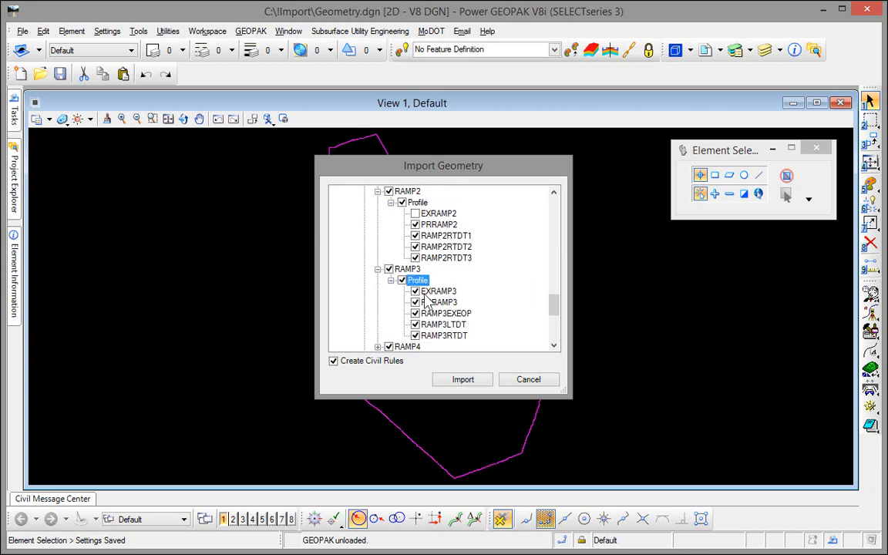
pyautogui.click(415, 291)
pyautogui.scroll(-3, 410, 246)
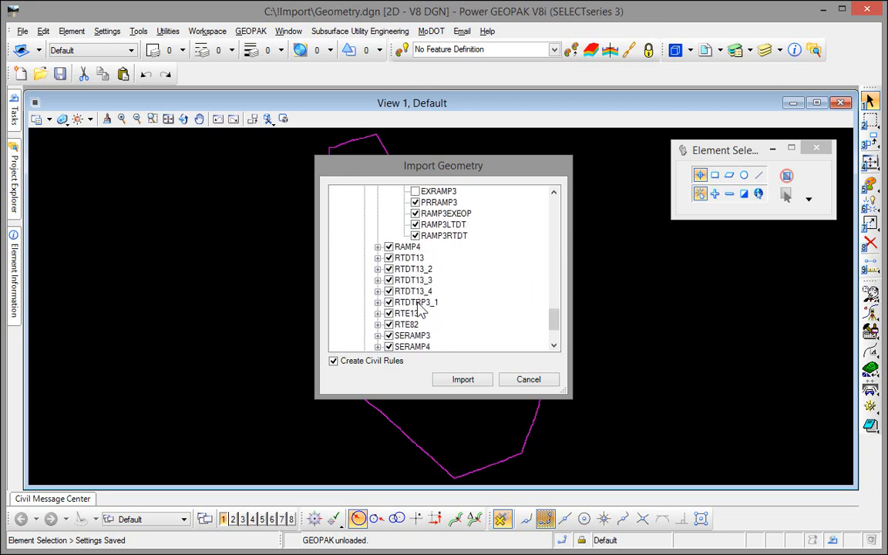
pyautogui.doubleClick(407, 246)
pyautogui.doubleClick(418, 258)
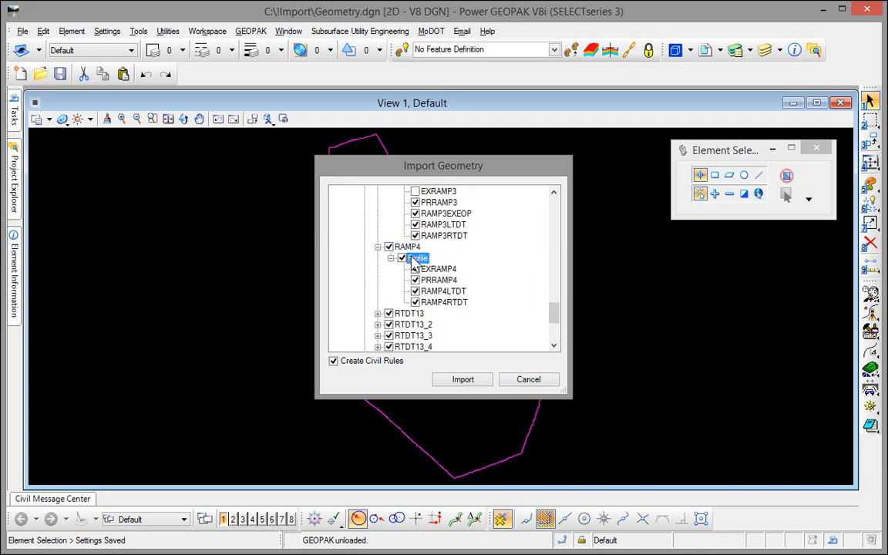
pyautogui.click(416, 269)
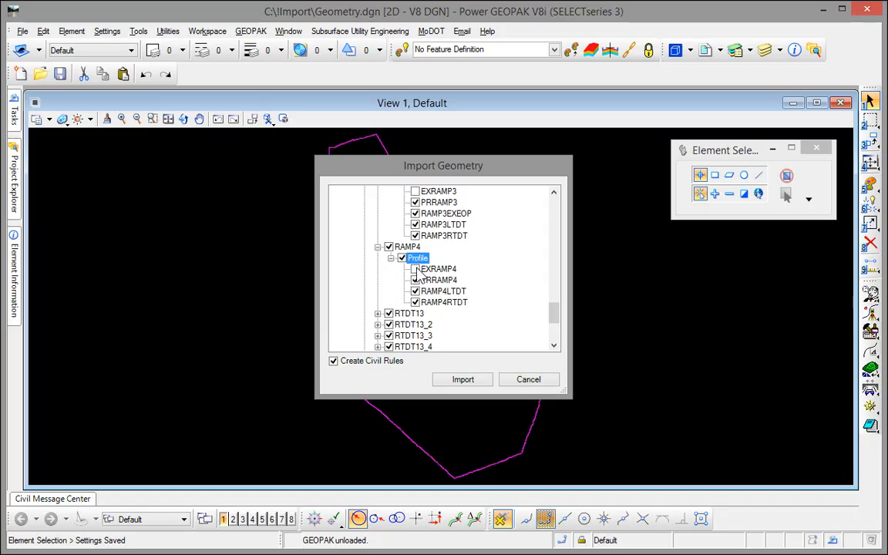
# Step: Expand the RTE13 and RTE82 profiles and exclude EXRTE13 and EXRTE82
pyautogui.scroll(-1, 417, 272)
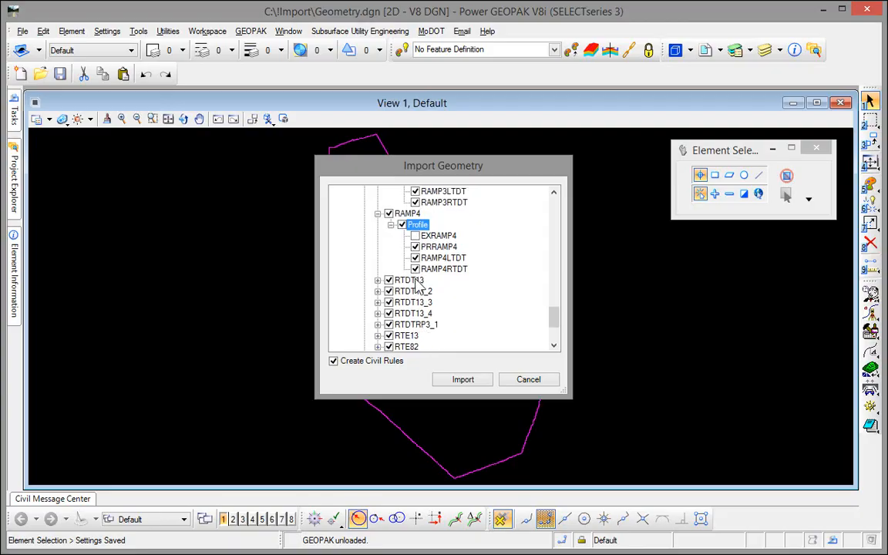
pyautogui.doubleClick(406, 335)
pyautogui.scroll(-2, 409, 339)
pyautogui.doubleClick(417, 269)
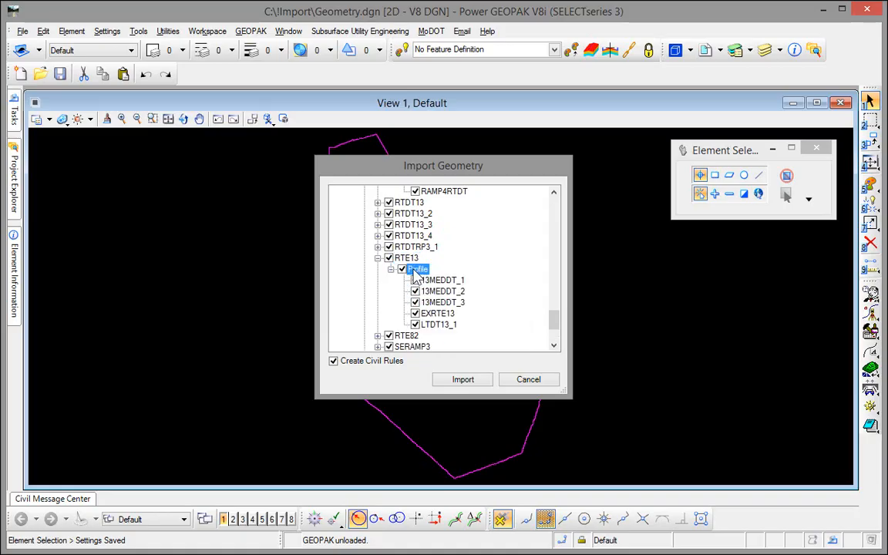
pyautogui.click(416, 314)
pyautogui.scroll(-2, 417, 320)
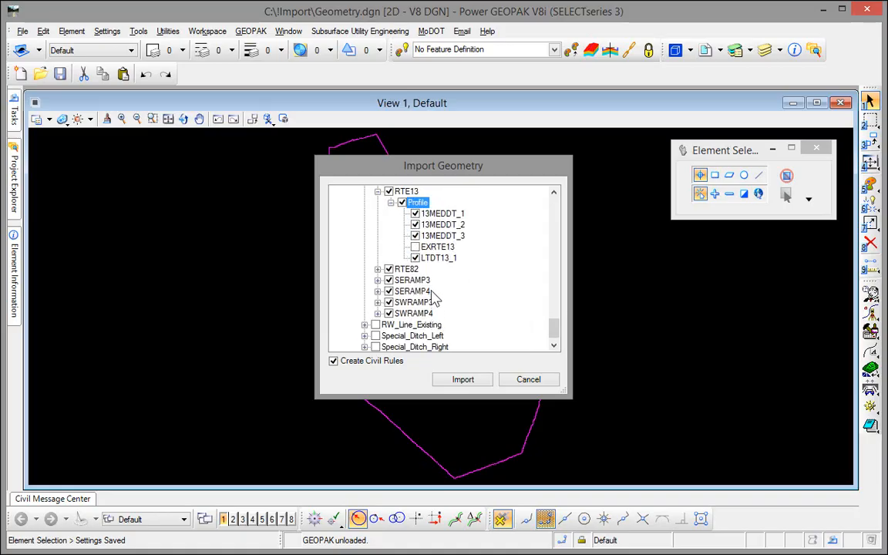
pyautogui.doubleClick(409, 269)
pyautogui.doubleClick(420, 281)
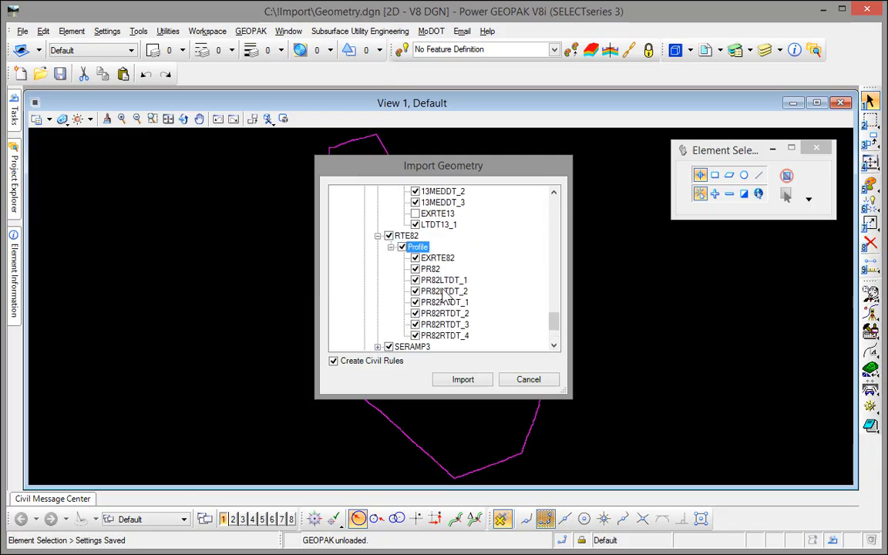
pyautogui.click(416, 259)
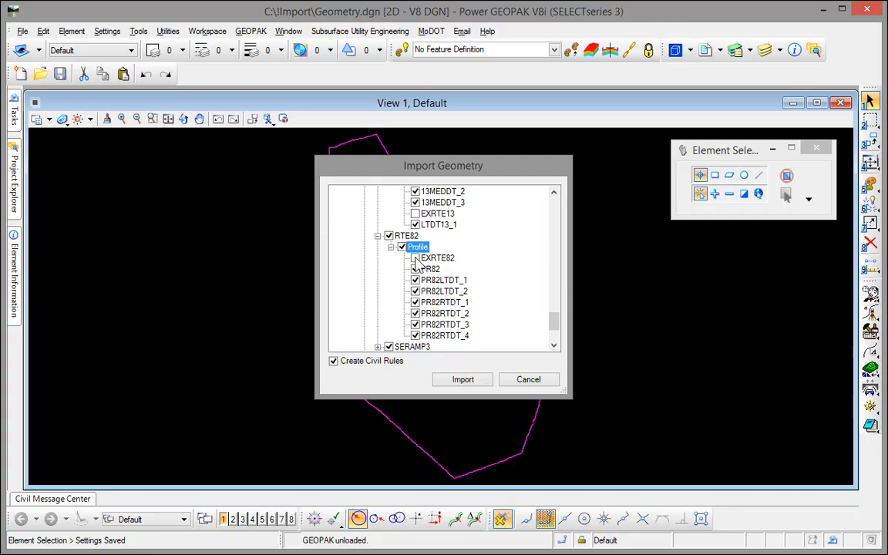
# Step: Import the checked alignments and profiles using job999.gpk
pyautogui.click(469, 381)
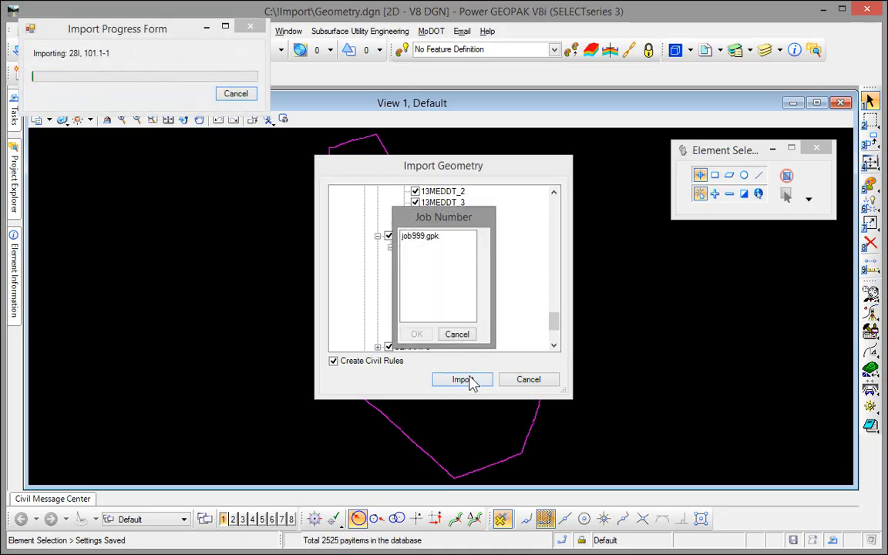
pyautogui.click(424, 236)
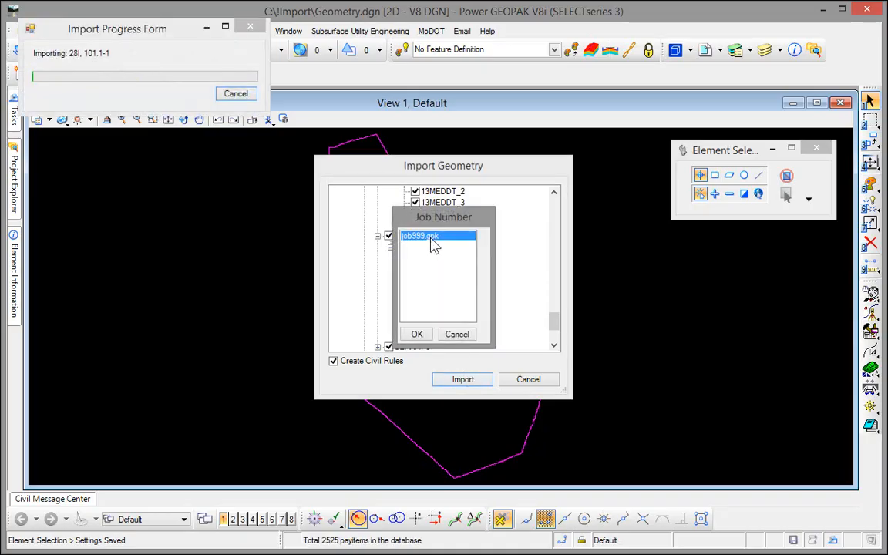
pyautogui.click(418, 334)
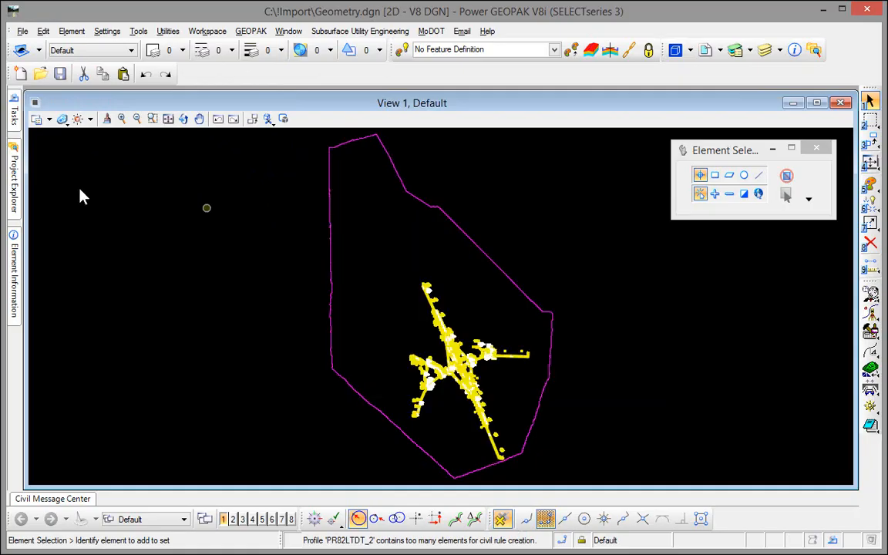
# Step: Switch off Line Weights in View 1's View Attributes and zoom to check the thin geometry
pyautogui.click(34, 102)
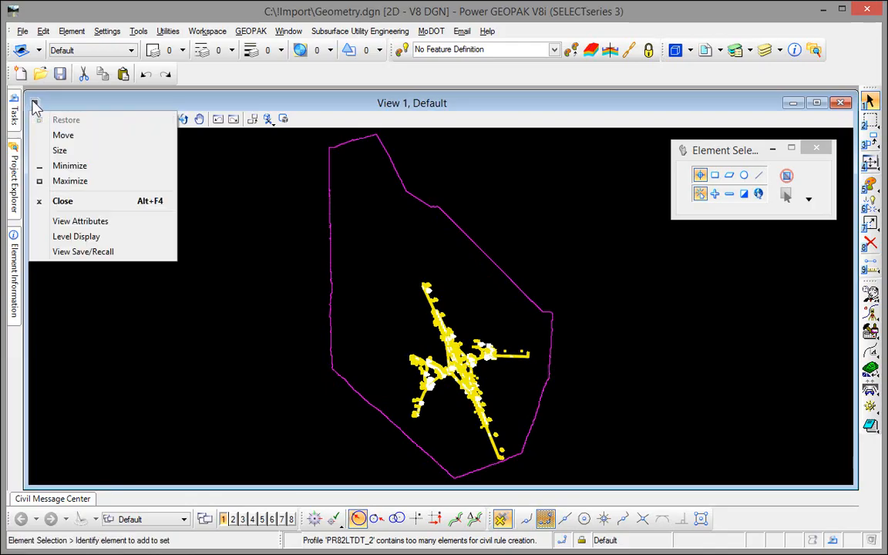
pyautogui.click(79, 224)
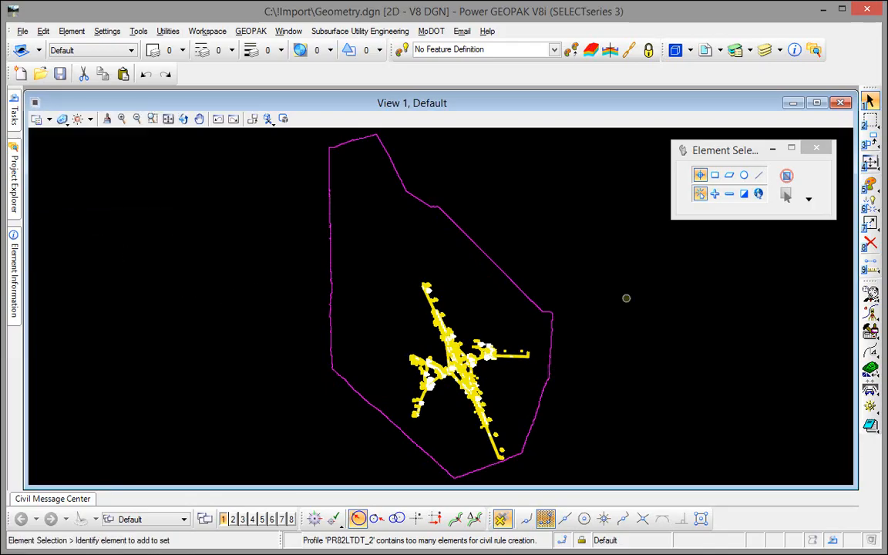
pyautogui.moveTo(573, 211); pyautogui.dragTo(196, 105)
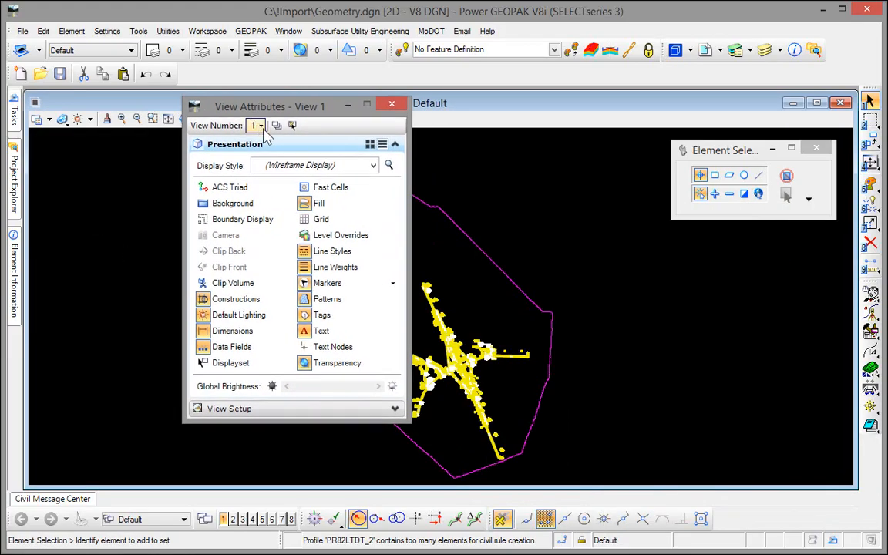
pyautogui.click(324, 267)
pyautogui.click(392, 105)
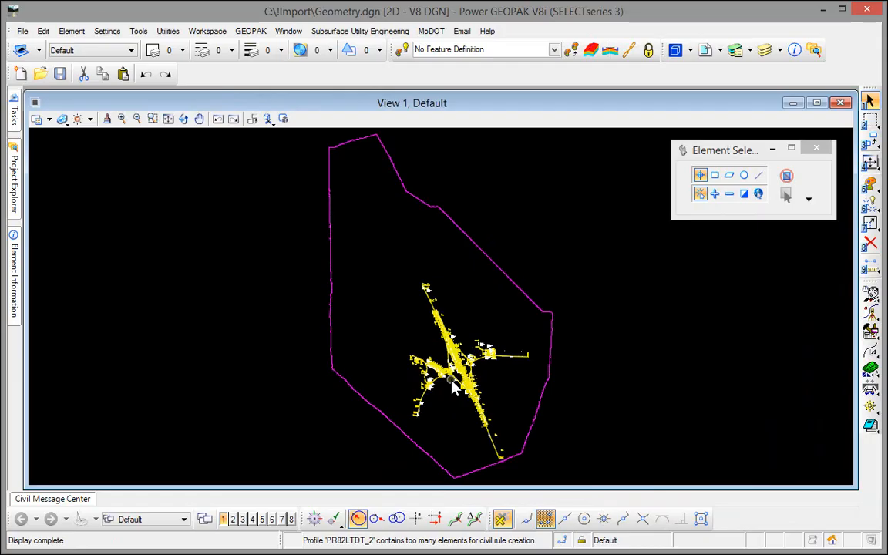
pyautogui.scroll(6, 453, 388)
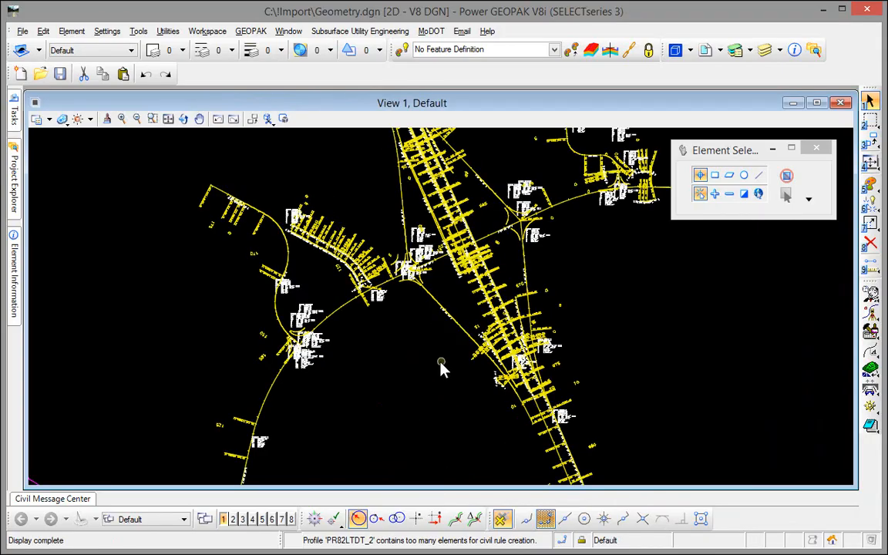
pyautogui.scroll(2, 284, 279)
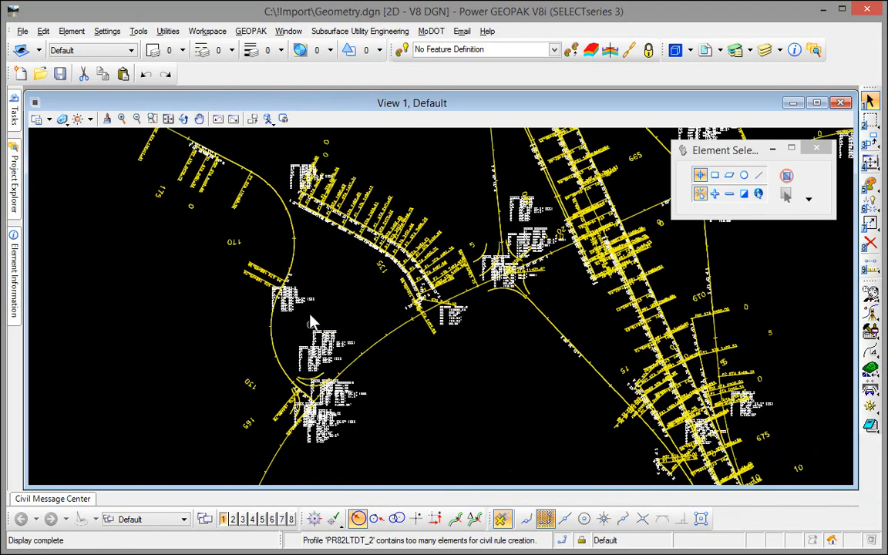
pyautogui.scroll(-3, 348, 297)
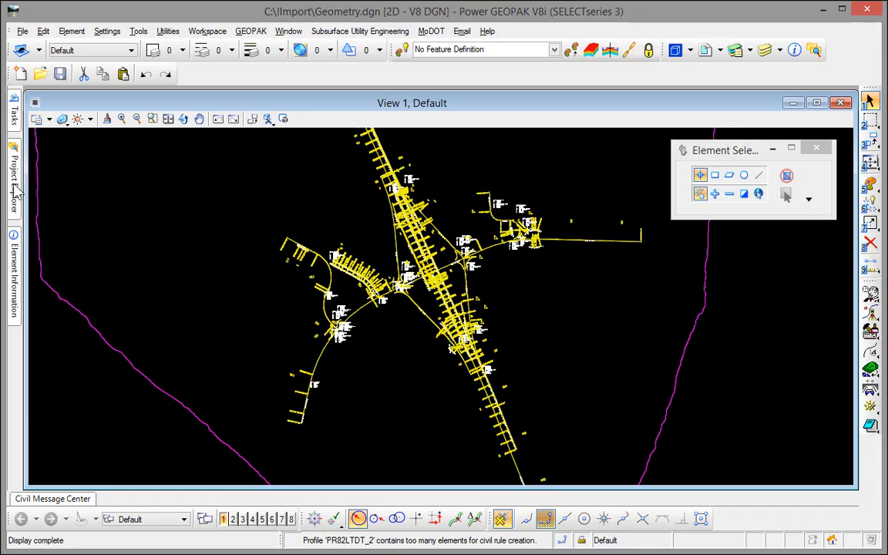
# Step: Pin the Civil Model tree and expand Linear Elements down to RTE13's Profiles
pyautogui.moveTo(11, 188)
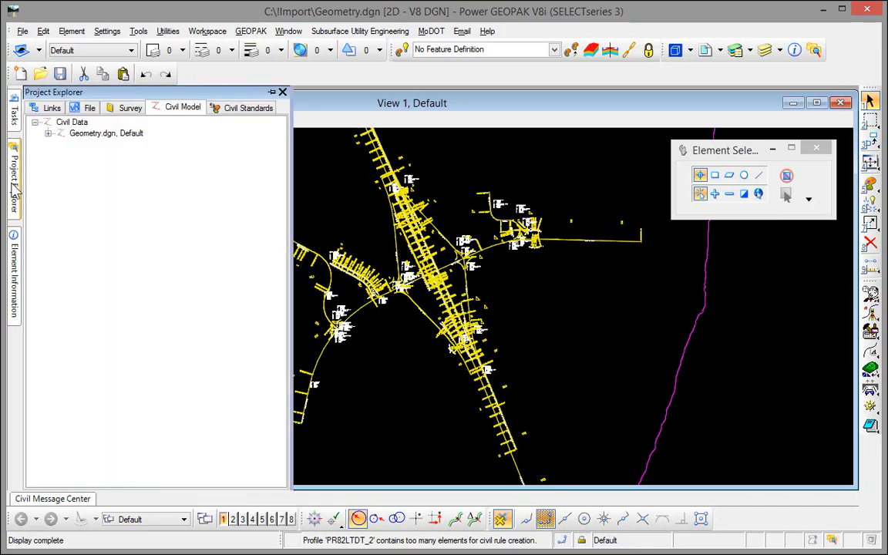
pyautogui.click(47, 133)
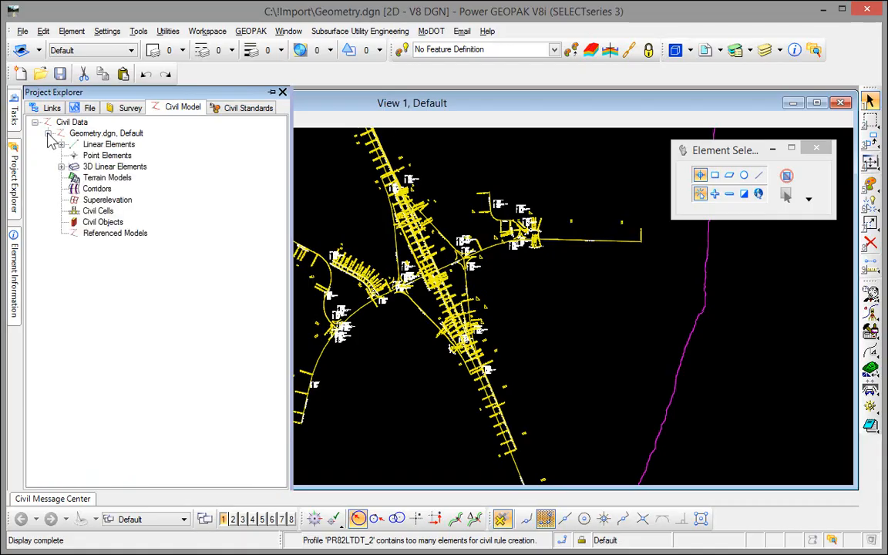
pyautogui.click(274, 94)
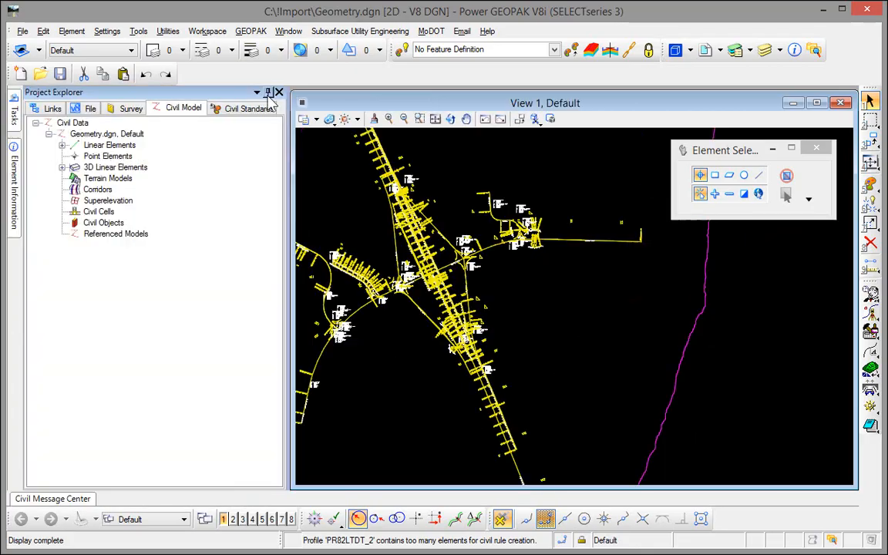
pyautogui.click(62, 146)
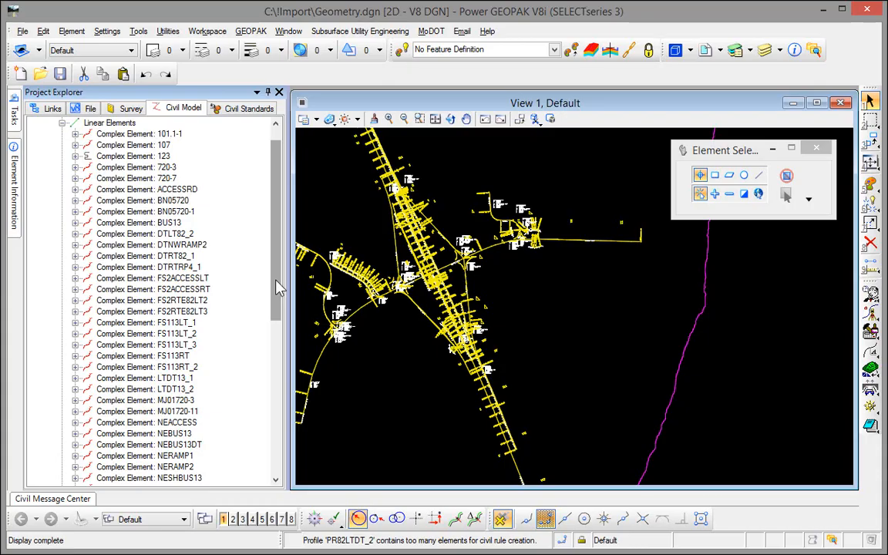
pyautogui.scroll(-6, 278, 288)
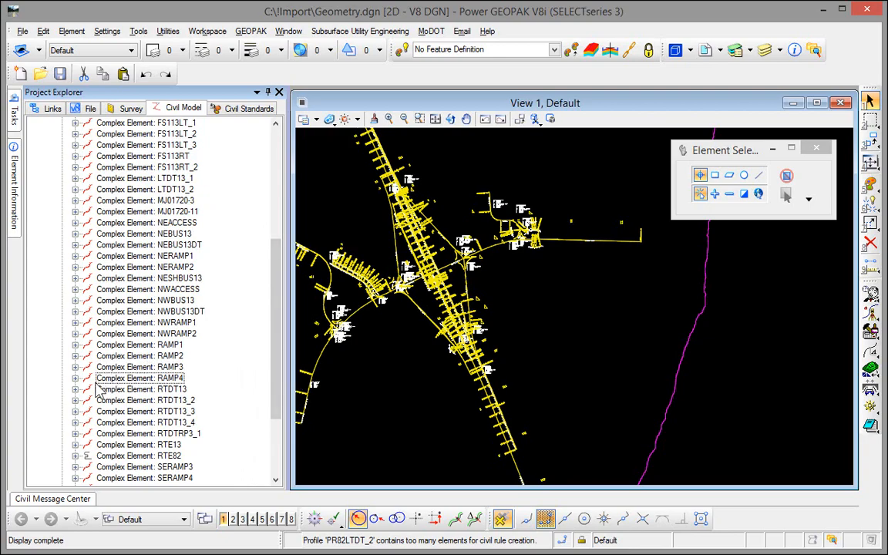
pyautogui.click(75, 445)
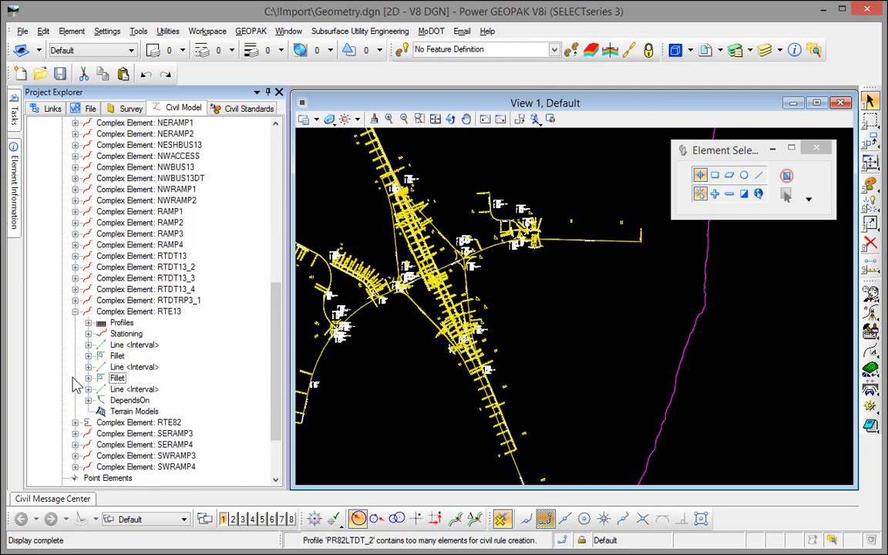
pyautogui.click(88, 323)
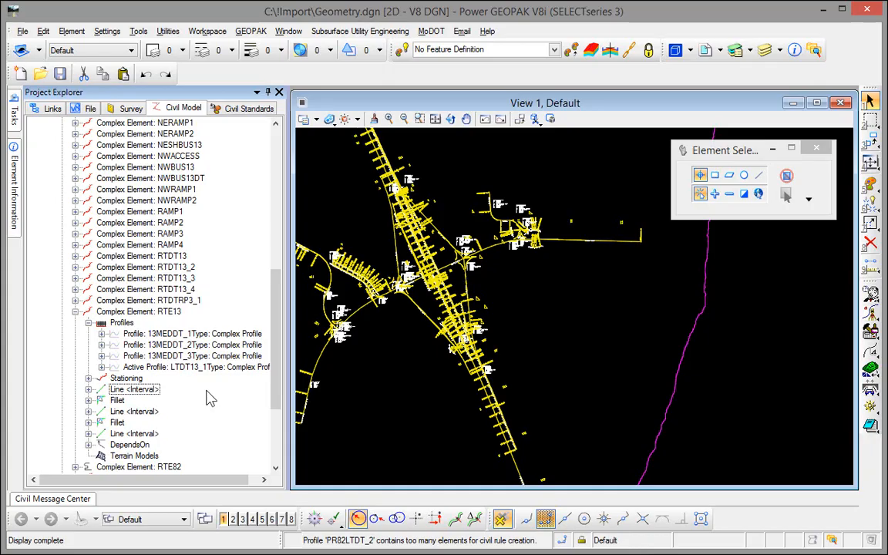
# Step: Open the RTE13 profile model and display it in View 2
pyautogui.rightClick(152, 315)
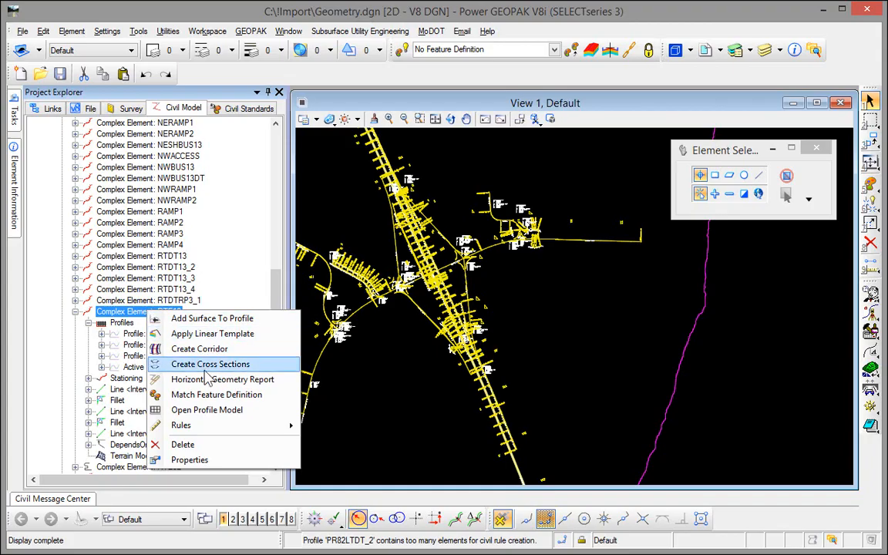
pyautogui.click(218, 414)
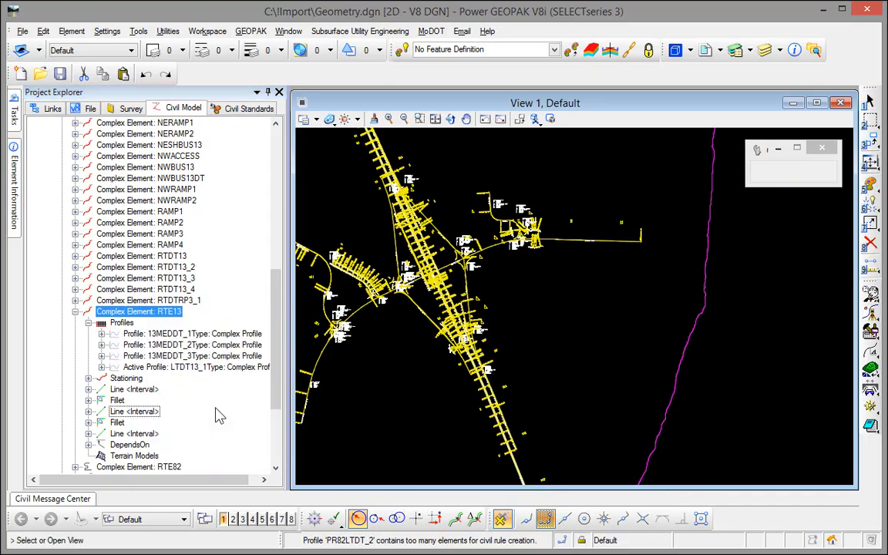
pyautogui.click(233, 520)
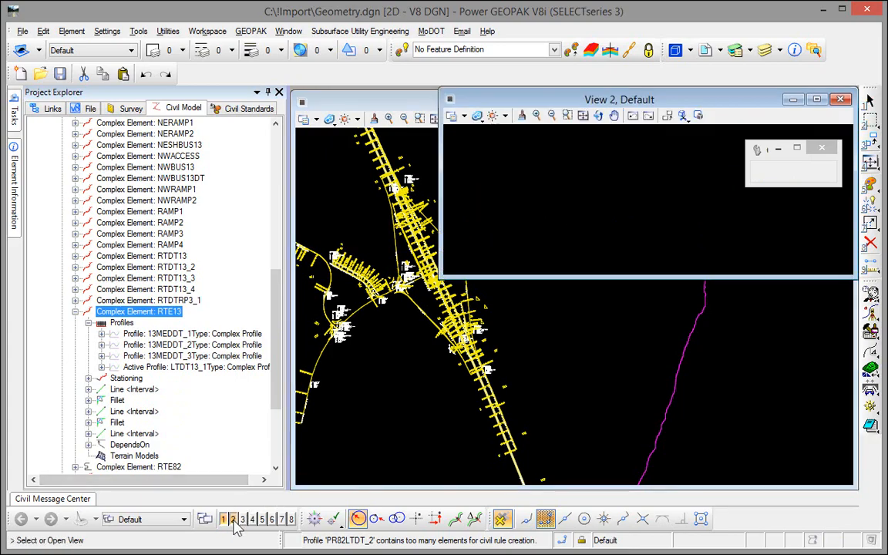
pyautogui.click(574, 210)
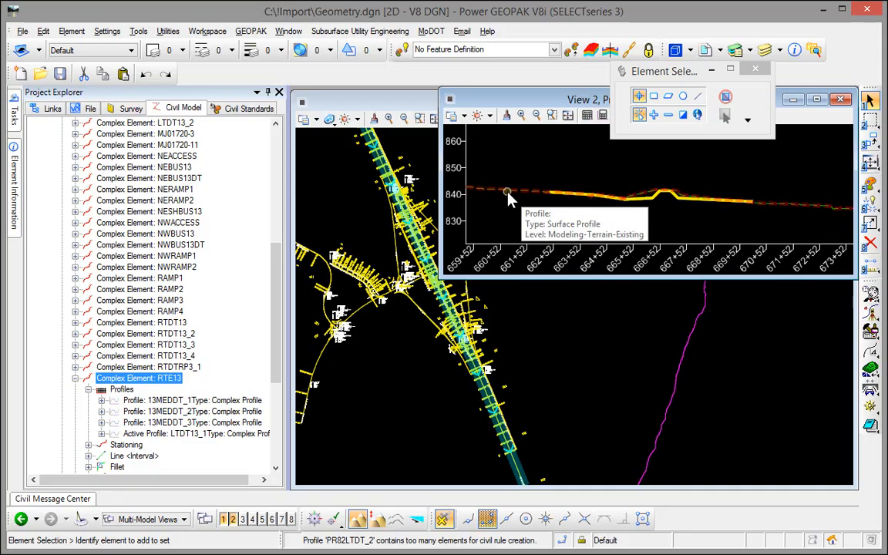
# Step: Open the existing ground surface profile's properties and select its Feature Name field
pyautogui.click(508, 194)
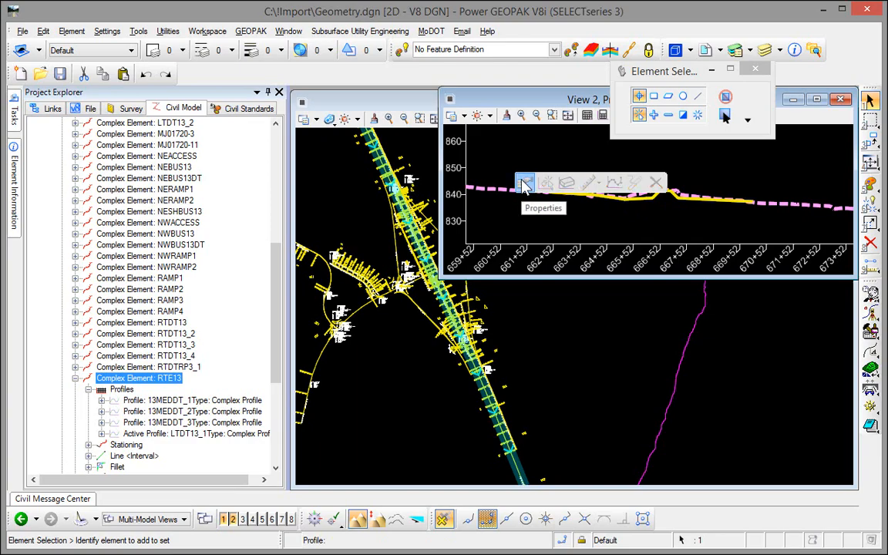
pyautogui.click(524, 185)
pyautogui.click(663, 162)
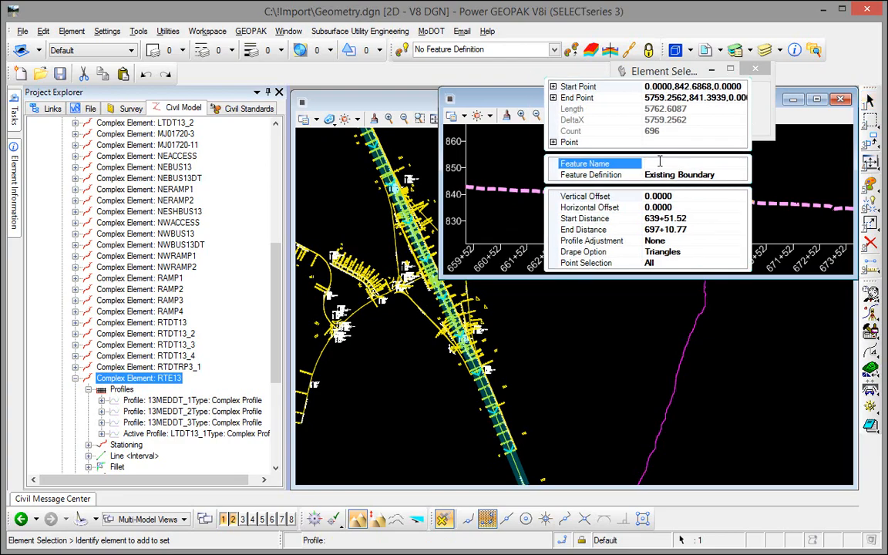
# Step: Enter EXRTE13 as the feature name and set that profile as RTE13's active profile
pyautogui.write('EXISTE')
pyautogui.write('13')
pyautogui.press('Tab')
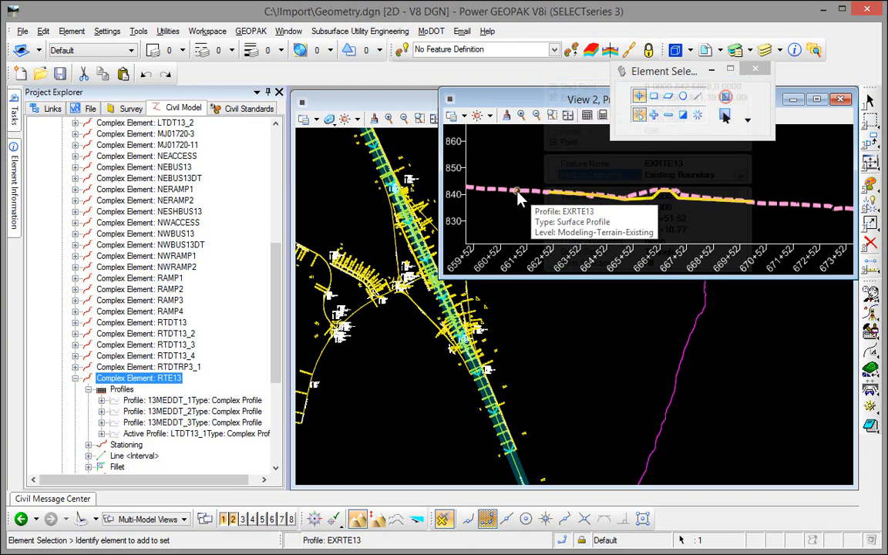
pyautogui.moveTo(484, 198)
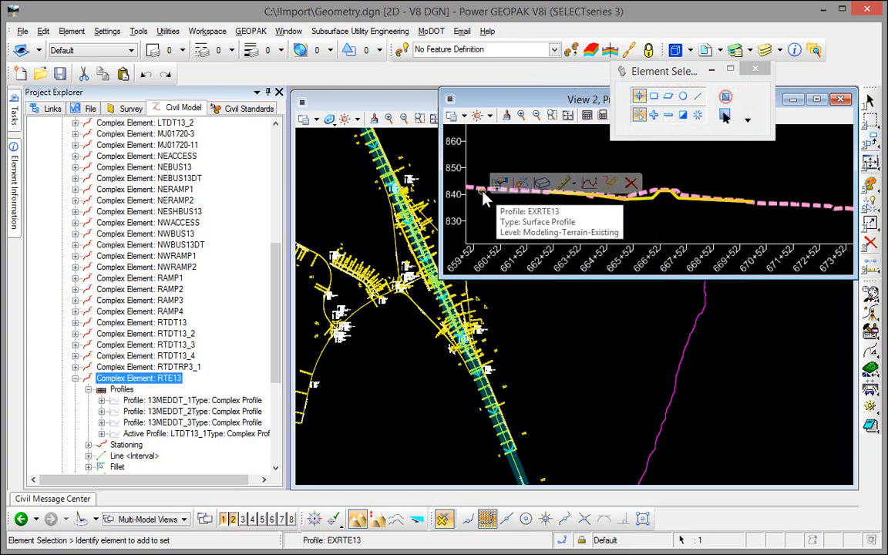
pyautogui.click(523, 185)
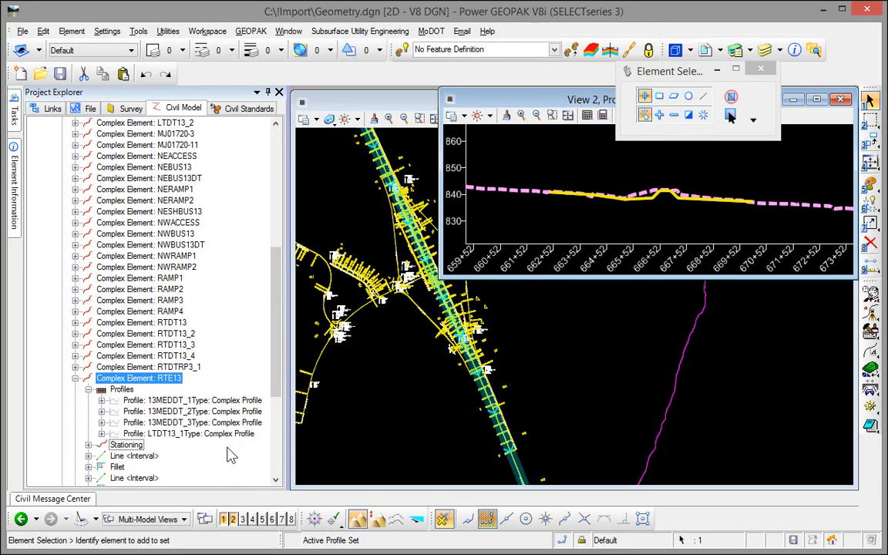
pyautogui.click(89, 389)
pyautogui.click(89, 389)
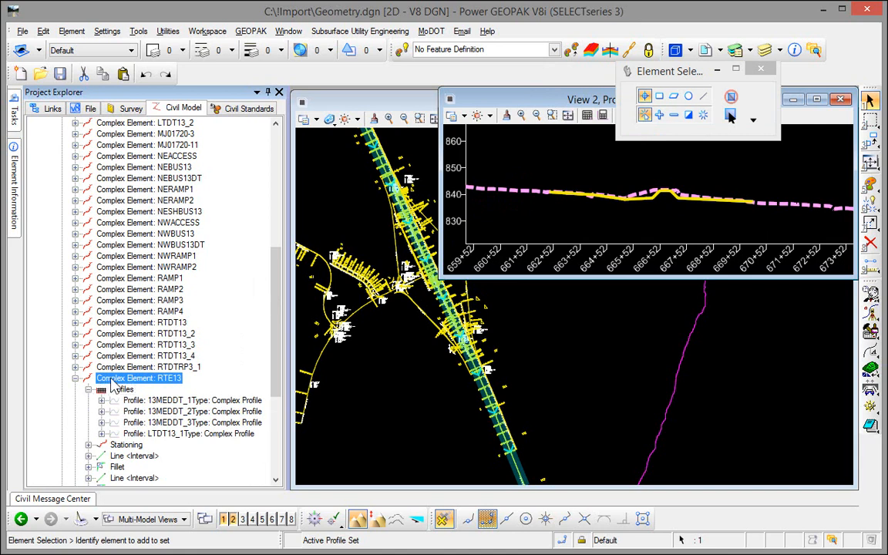
# Step: Clear the current selection and return to the plan view
pyautogui.click(351, 370)
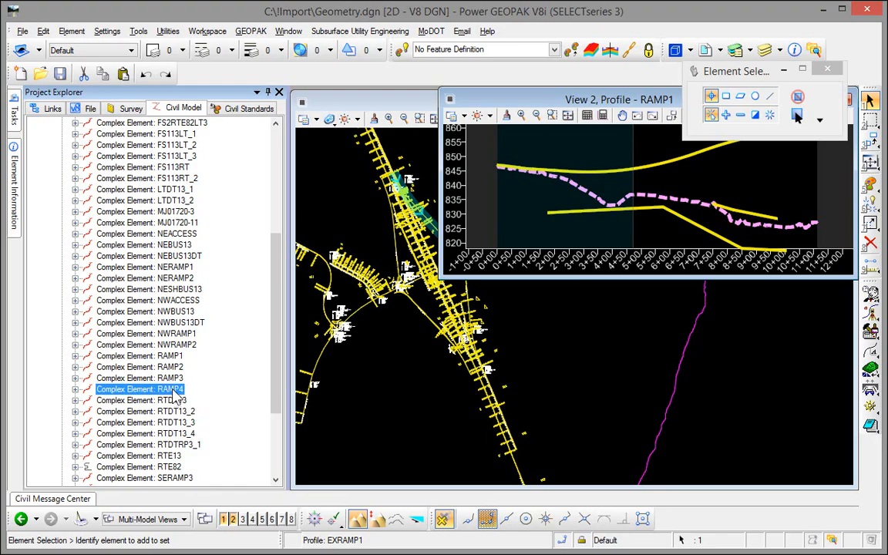
# Step: Open the RAMP4 profile model and display it in View 2
pyautogui.rightClick(174, 392)
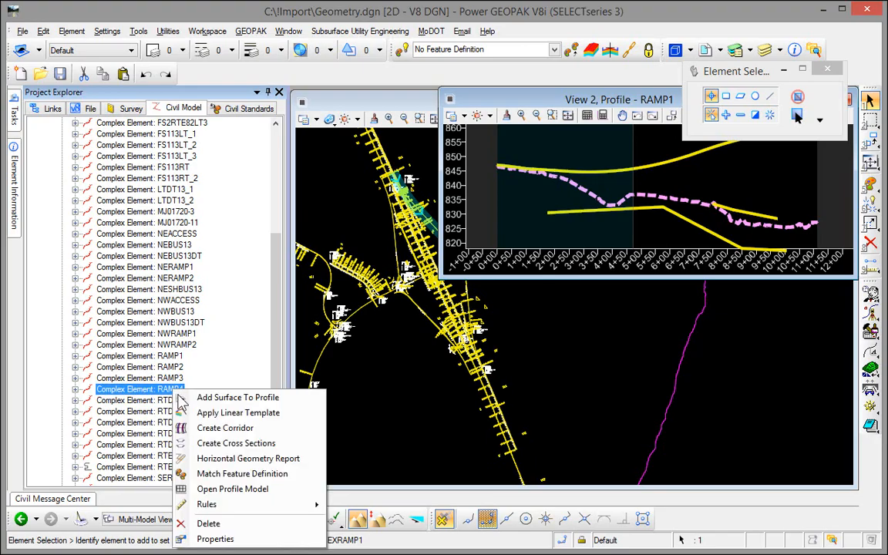
pyautogui.click(236, 489)
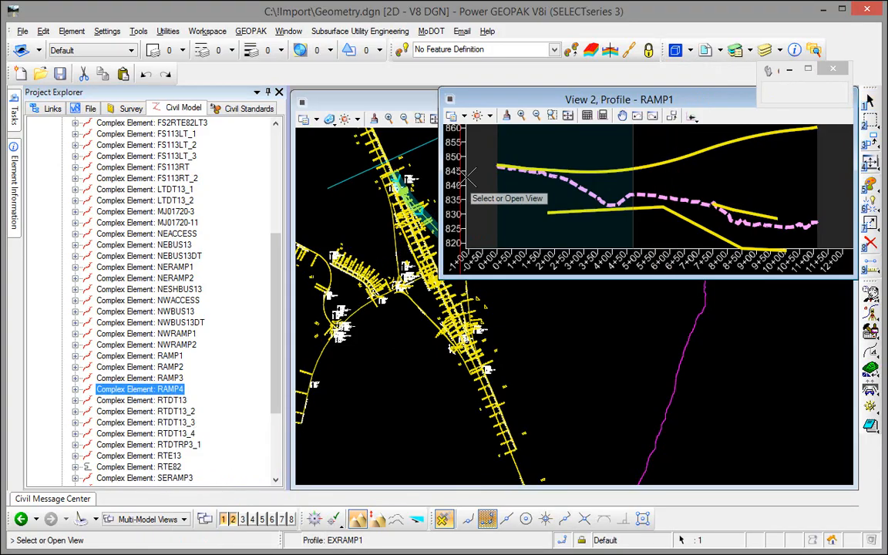
pyautogui.click(497, 185)
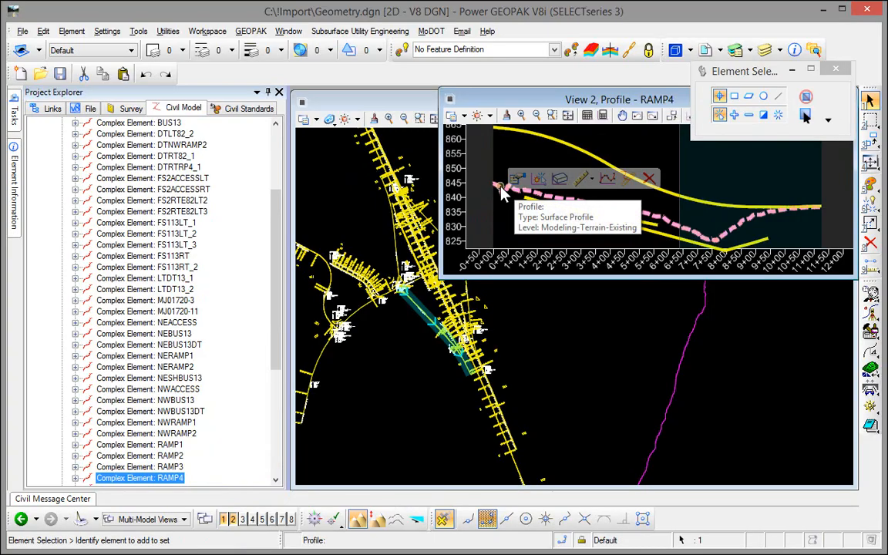
# Step: Set the existing ground profile's Feature Name to EXRAMP4 in its properties
pyautogui.click(517, 180)
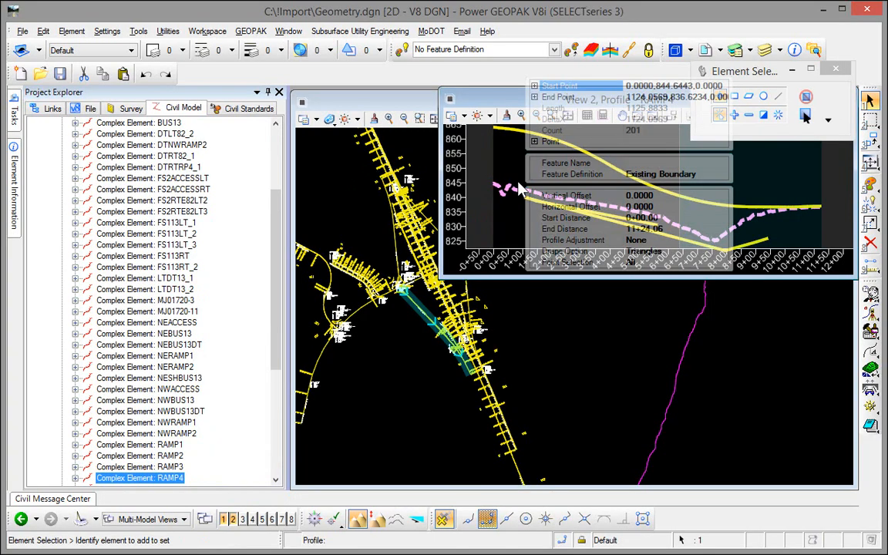
pyautogui.click(631, 166)
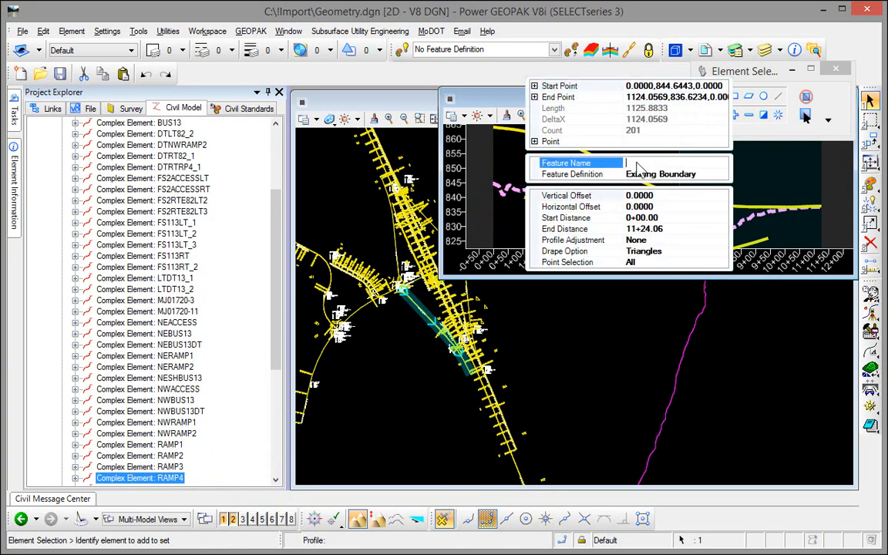
pyautogui.write('EXRAMPS')
pyautogui.press('BackSpace')
pyautogui.write('4')
pyautogui.click(614, 346)
pyautogui.moveTo(13, 112)
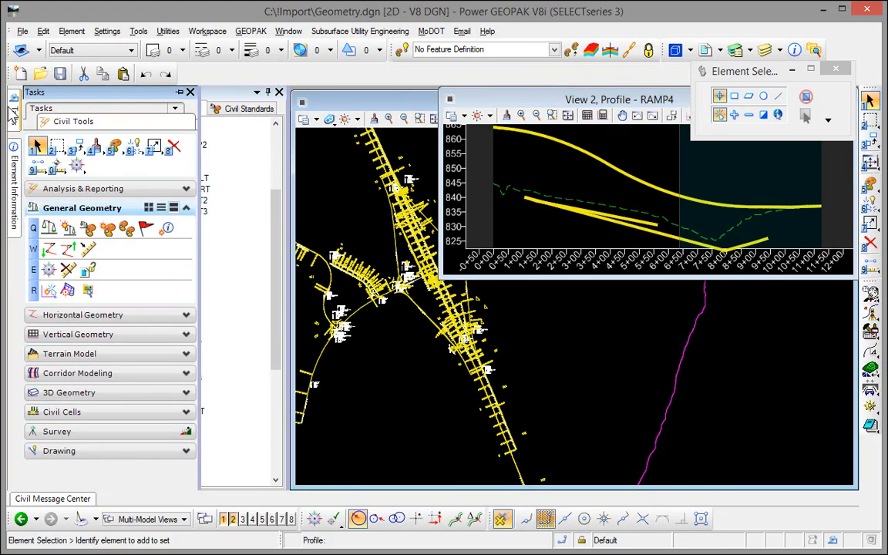
# Step: Export RAMP4 to COGO job999.gpk, then open Coordinate Geometry for job 999
pyautogui.click(68, 249)
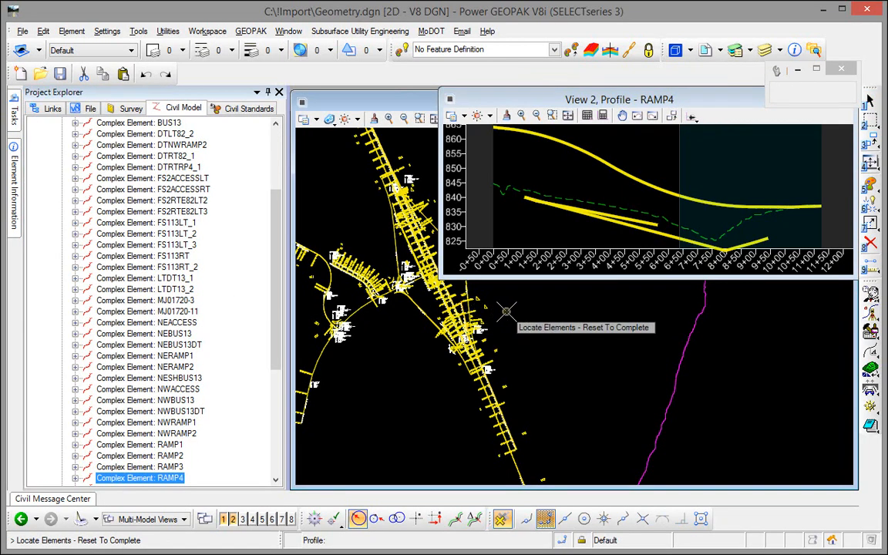
pyautogui.click(431, 318)
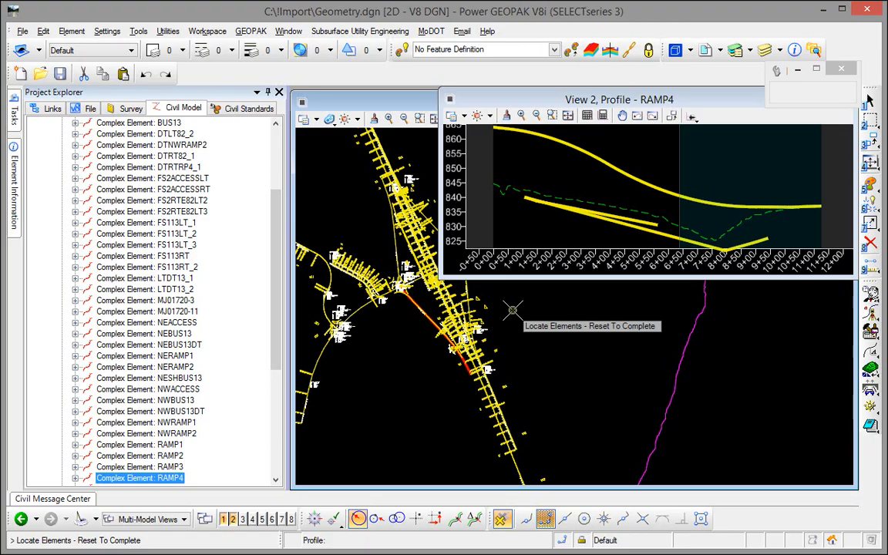
pyautogui.rightClick(513, 311)
pyautogui.click(421, 236)
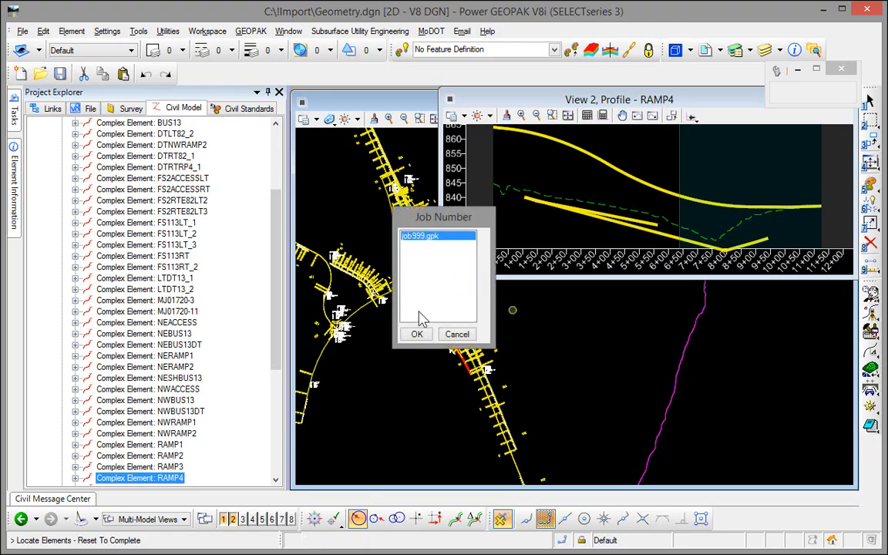
pyautogui.click(416, 334)
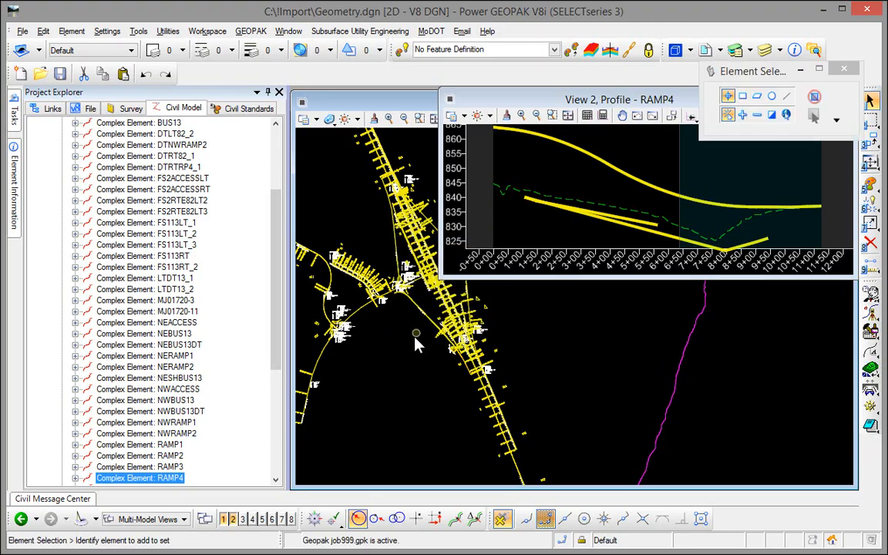
pyautogui.click(868, 314)
pyautogui.click(525, 297)
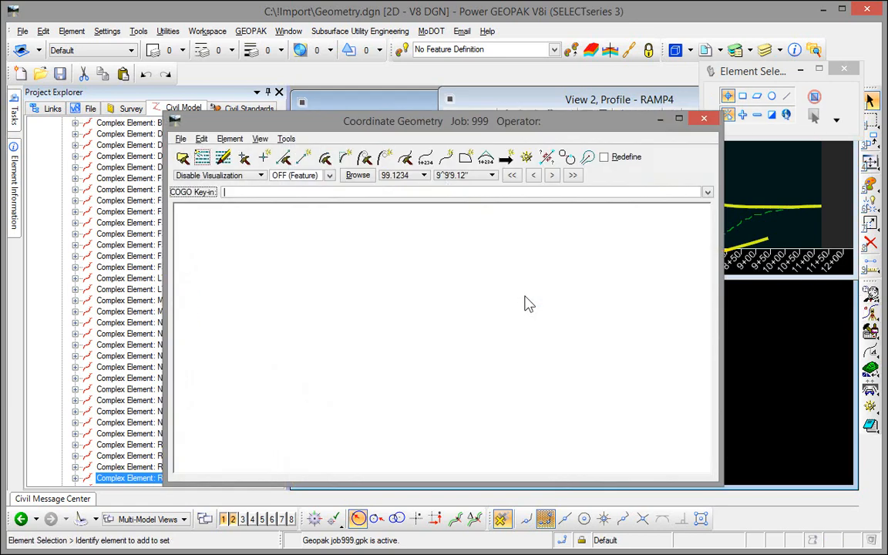
# Step: Print the EXRAMP4 profile's VPI listing from the COGO Navigator
pyautogui.click(526, 159)
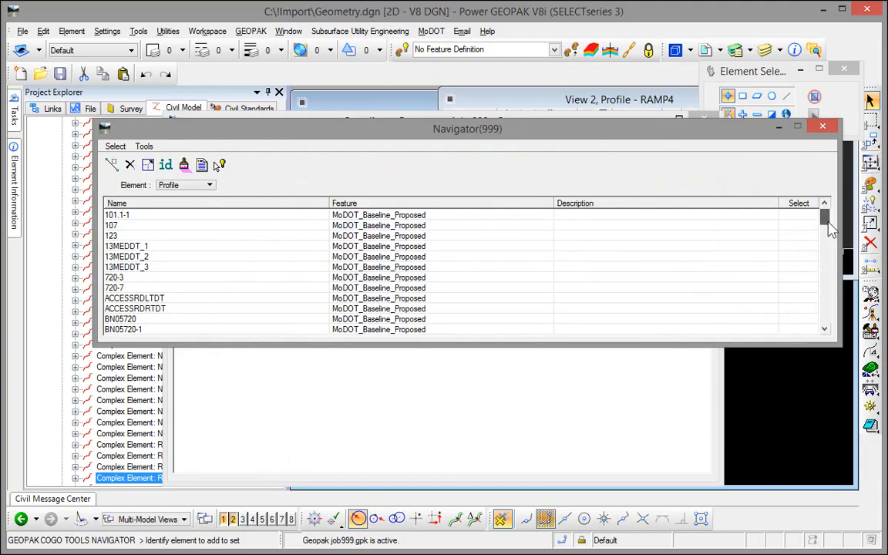
pyautogui.moveTo(829, 224); pyautogui.dragTo(830, 246)
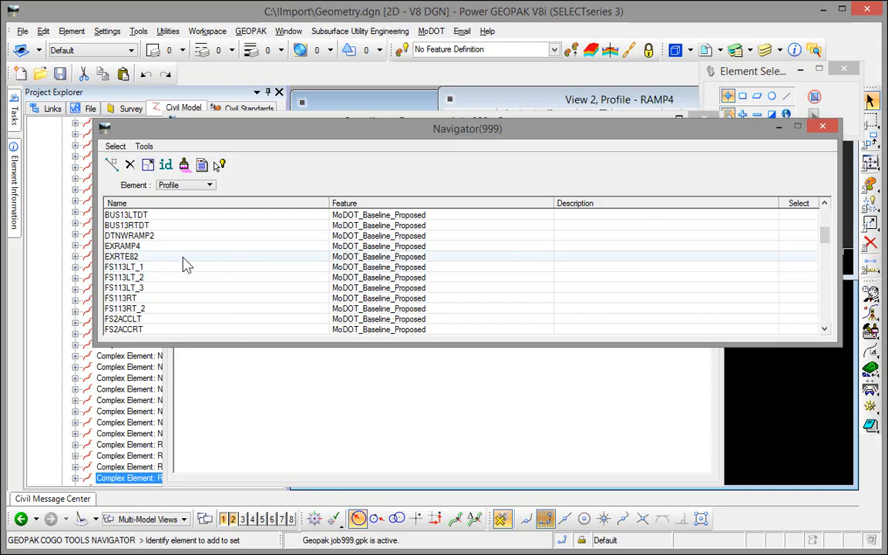
pyautogui.click(163, 247)
pyautogui.click(202, 165)
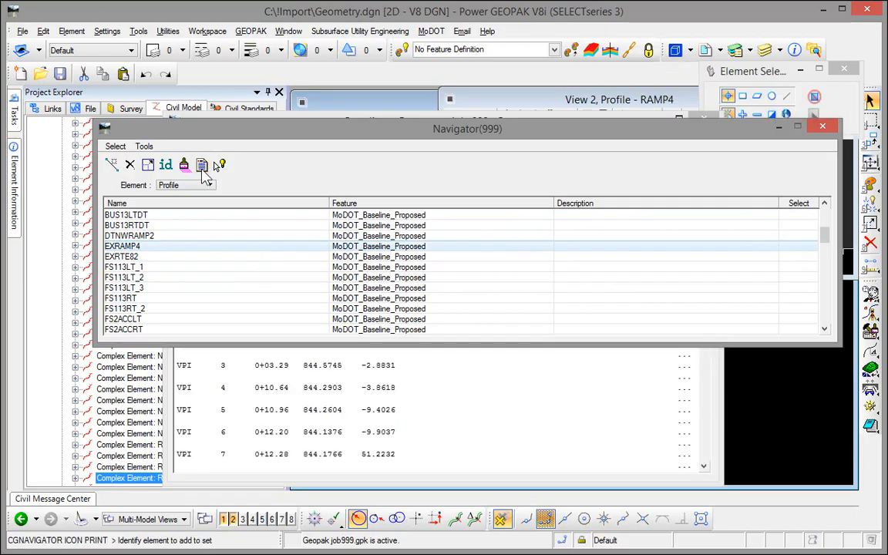
# Step: Close the Navigator and exit Coordinate Geometry without saving the session
pyautogui.click(824, 128)
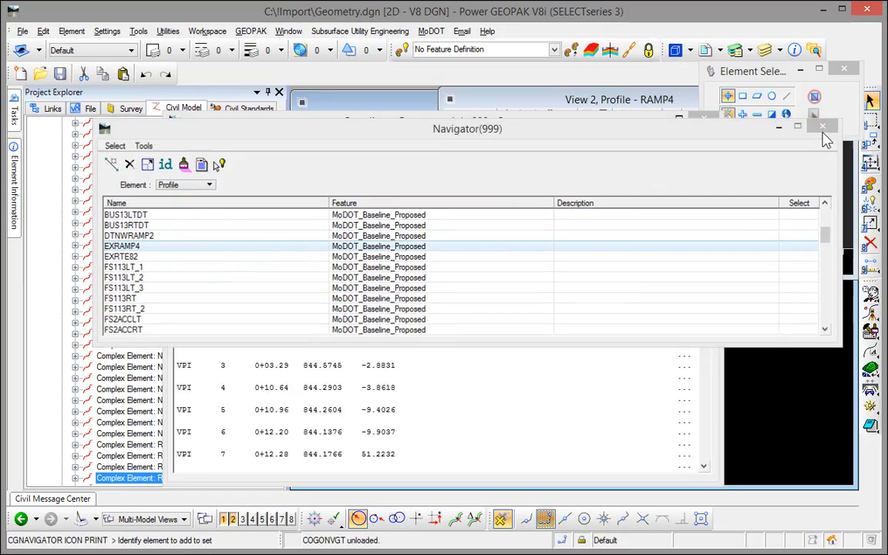
pyautogui.moveTo(704, 224); pyautogui.dragTo(713, 451)
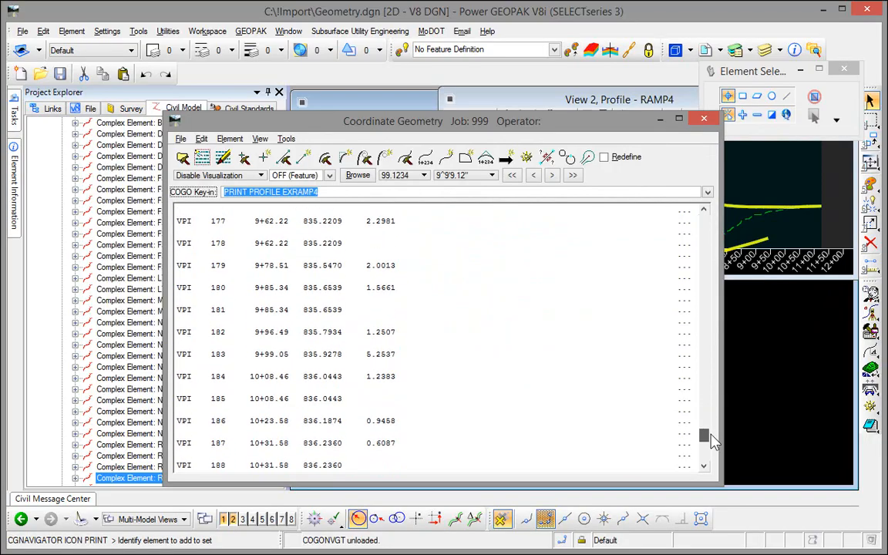
pyautogui.click(703, 119)
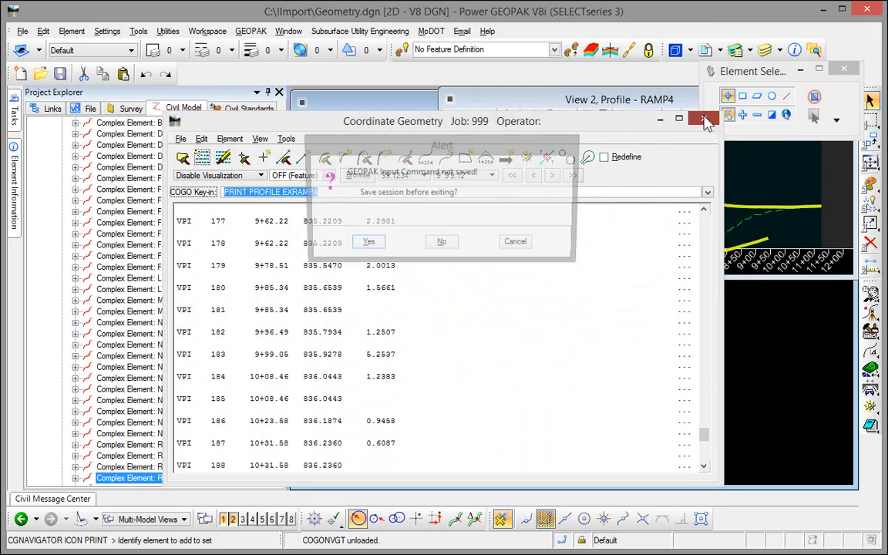
pyautogui.click(441, 245)
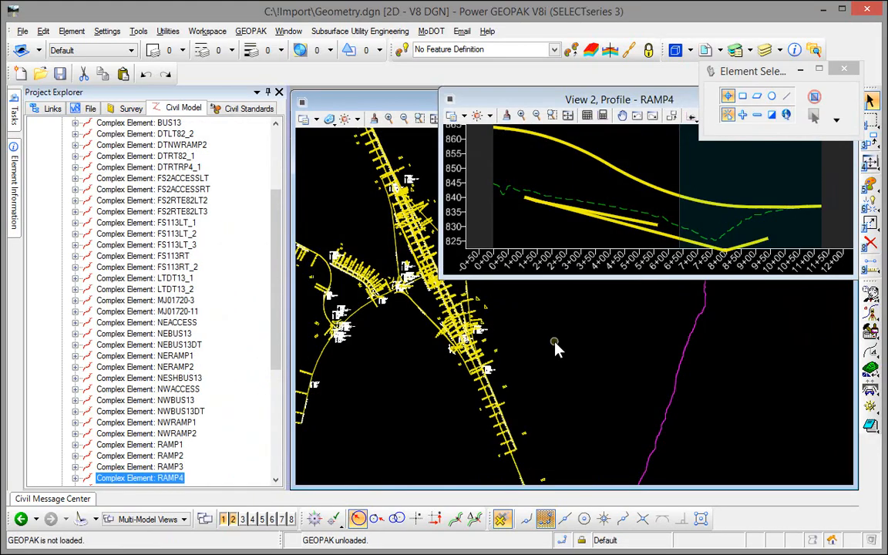
pyautogui.scroll(3, 256, 190)
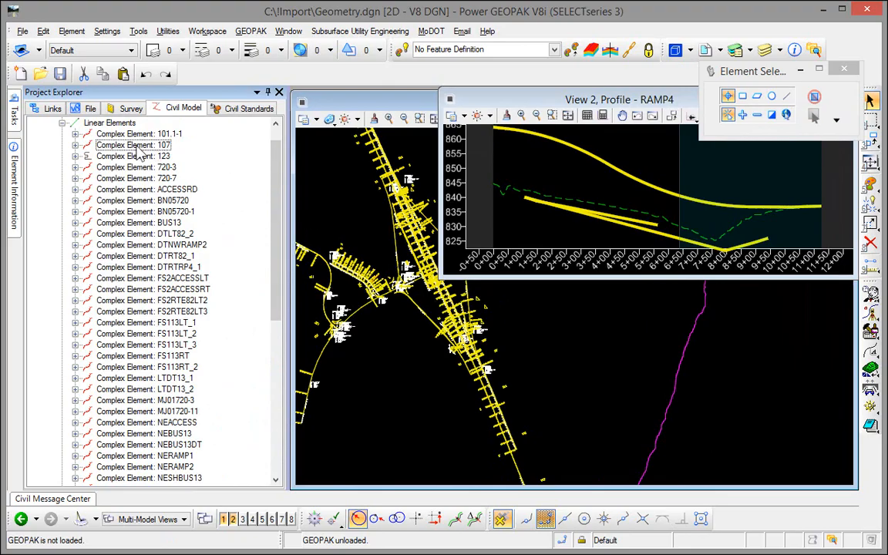
pyautogui.click(75, 134)
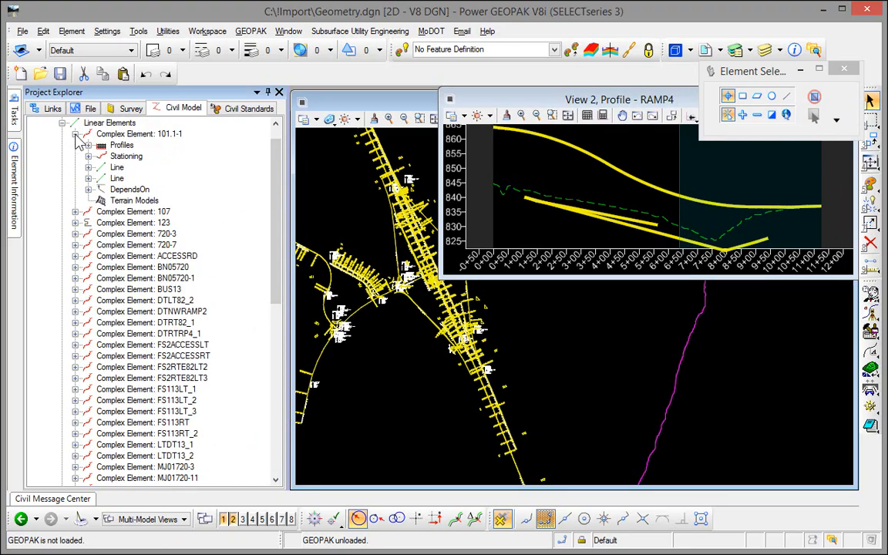
pyautogui.click(89, 144)
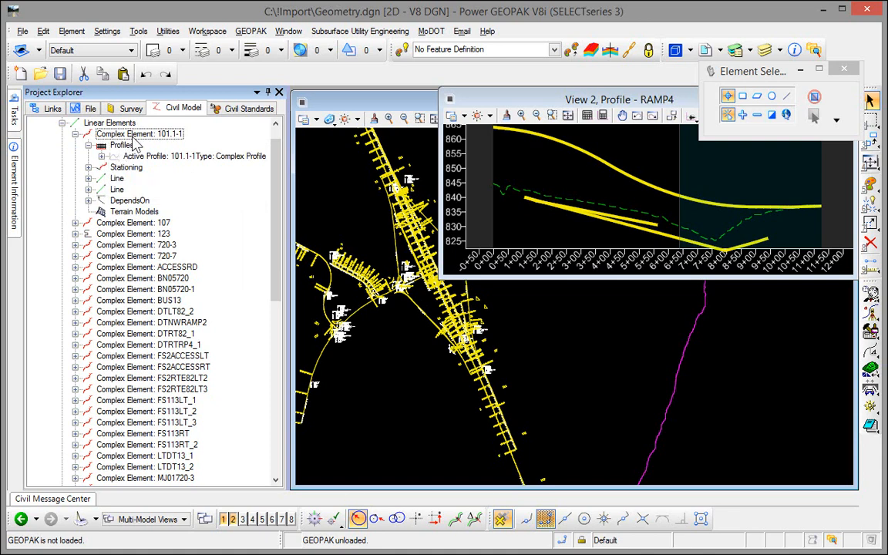
pyautogui.click(150, 156)
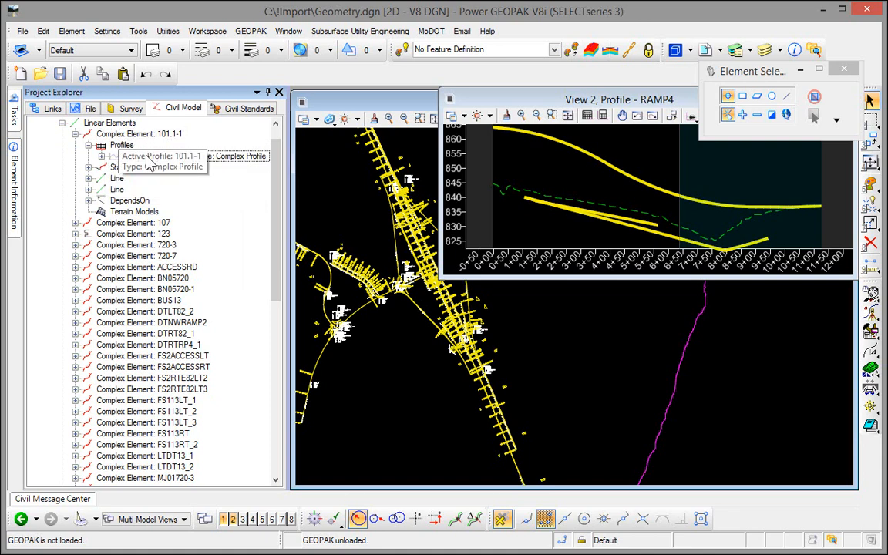
pyautogui.click(232, 190)
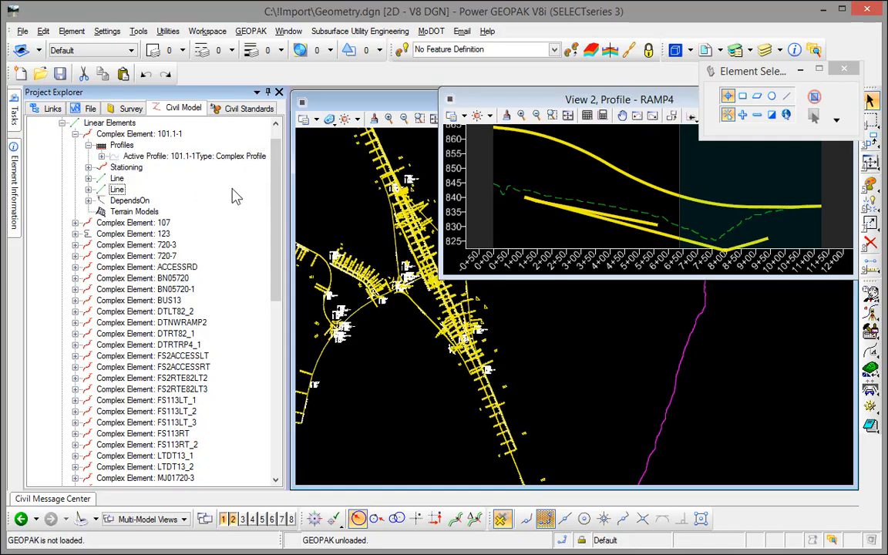
pyautogui.click(171, 181)
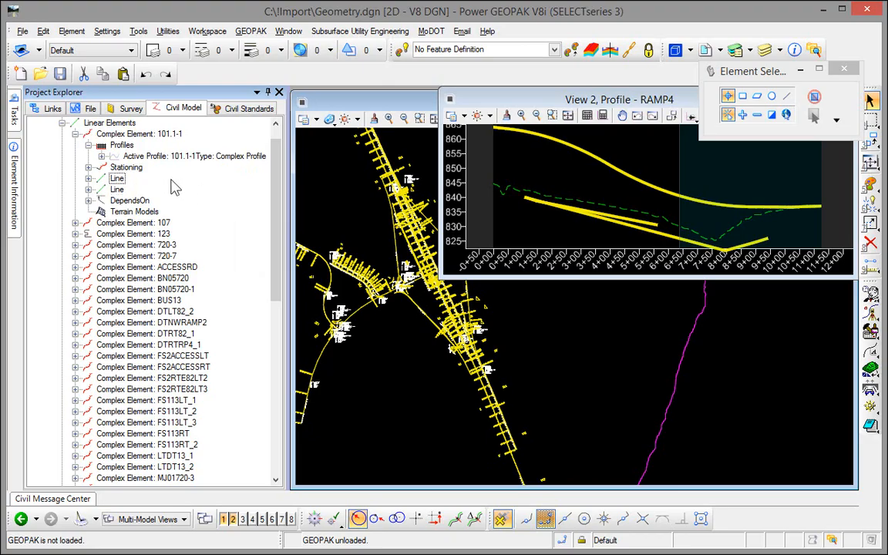
pyautogui.rightClick(178, 157)
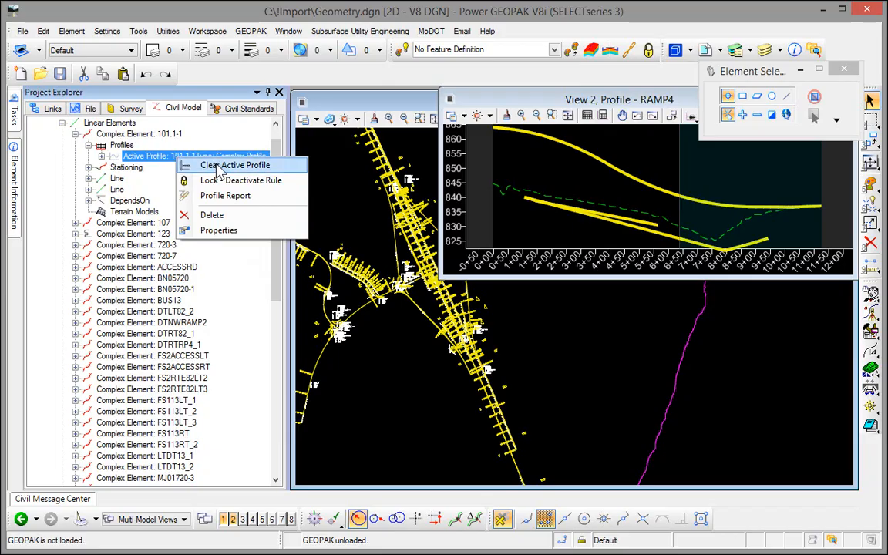
pyautogui.click(75, 135)
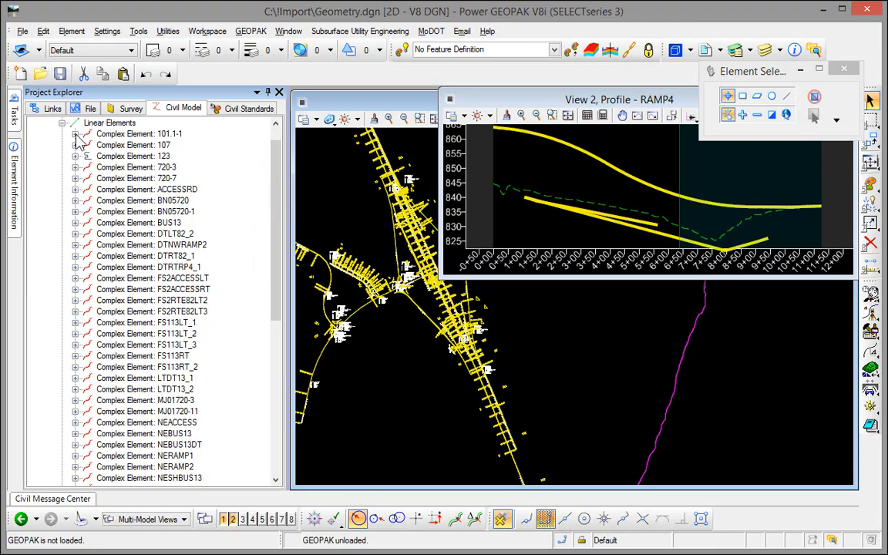